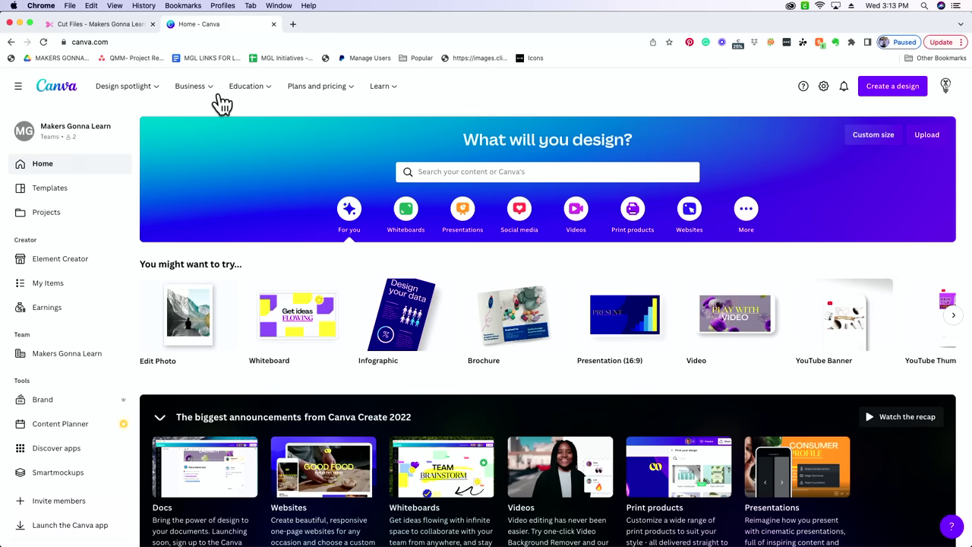
Create a new custom-size design 11 in wide and 8.5 in high
{"action": "mouse_move", "coordinate": [219, 100]}
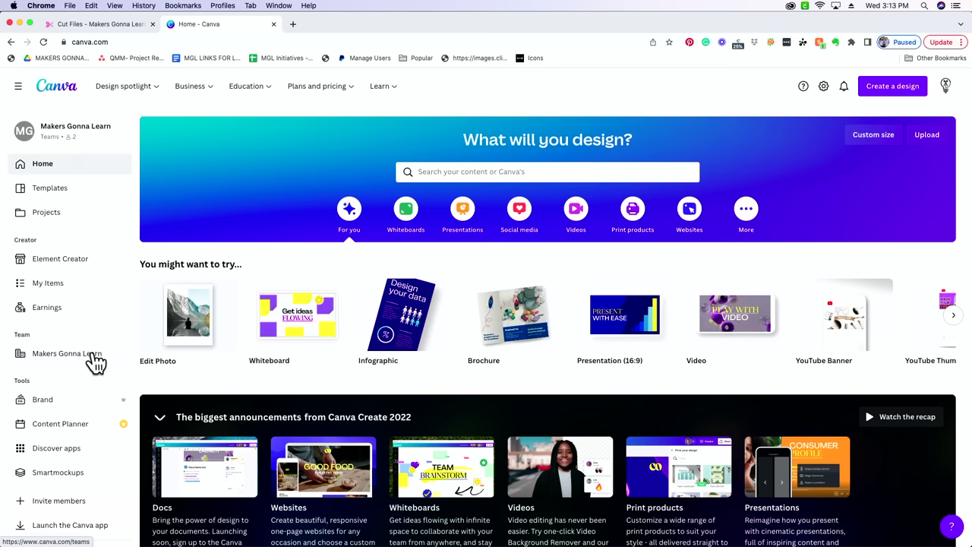
{"action": "left_click", "coordinate": [882, 101]}
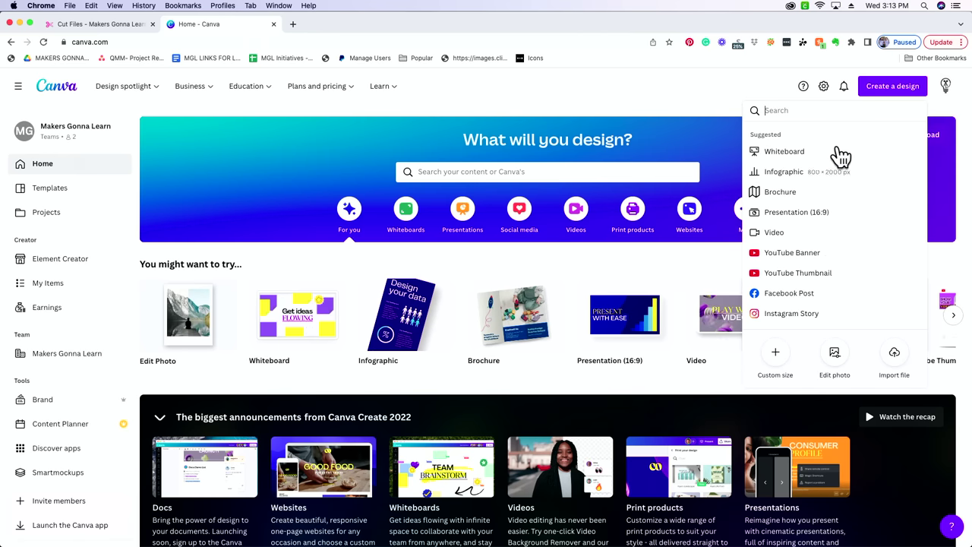
{"action": "left_click", "coordinate": [777, 356]}
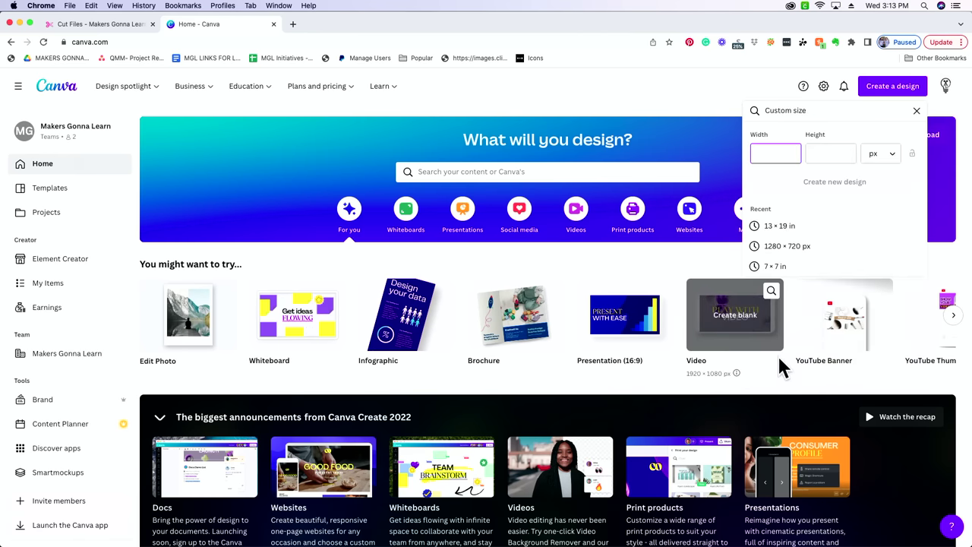
{"action": "left_click", "coordinate": [916, 110]}
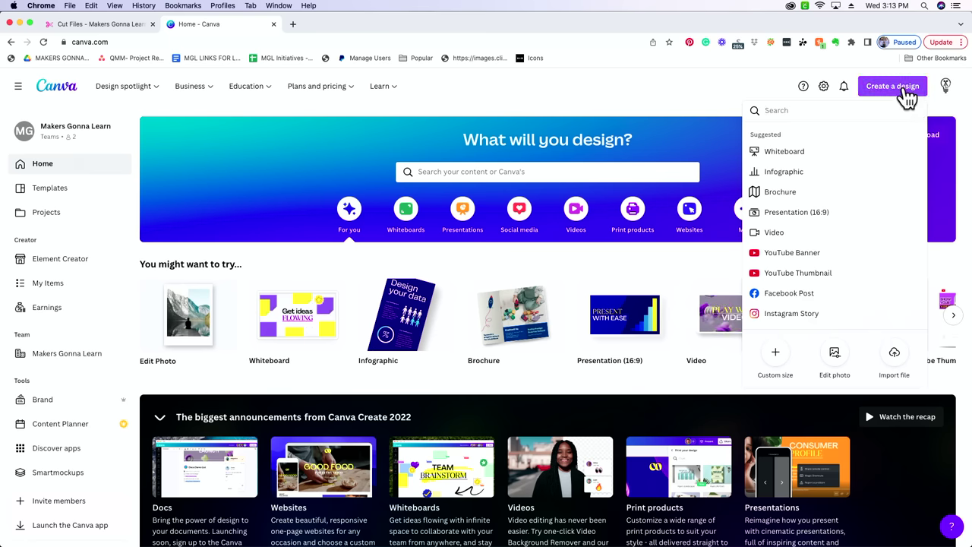
{"action": "left_click", "coordinate": [783, 362]}
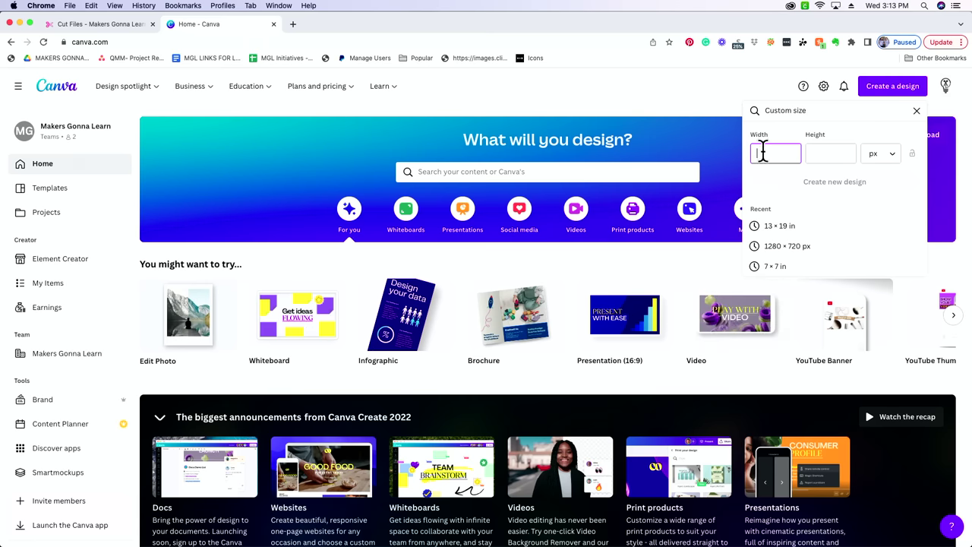
{"action": "left_click", "coordinate": [881, 167]}
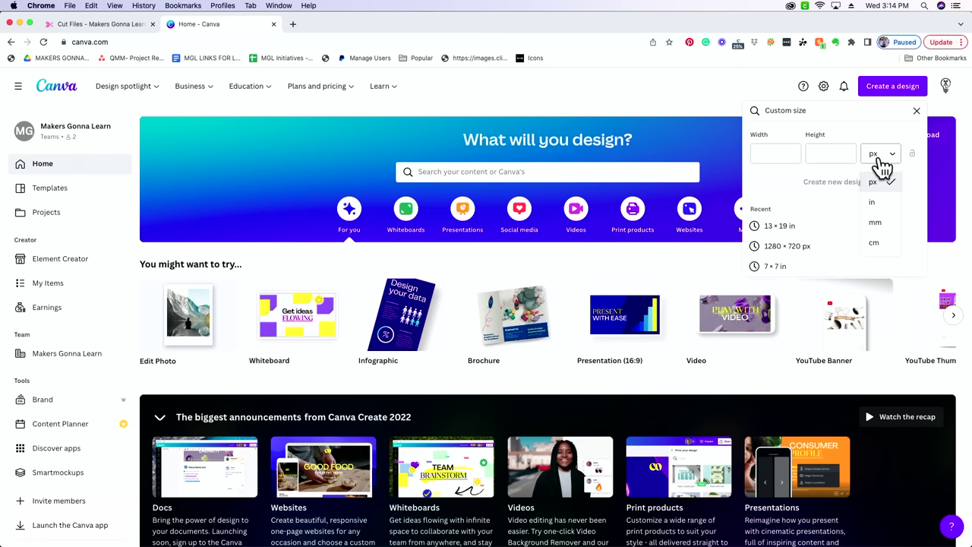
{"action": "left_click", "coordinate": [871, 202]}
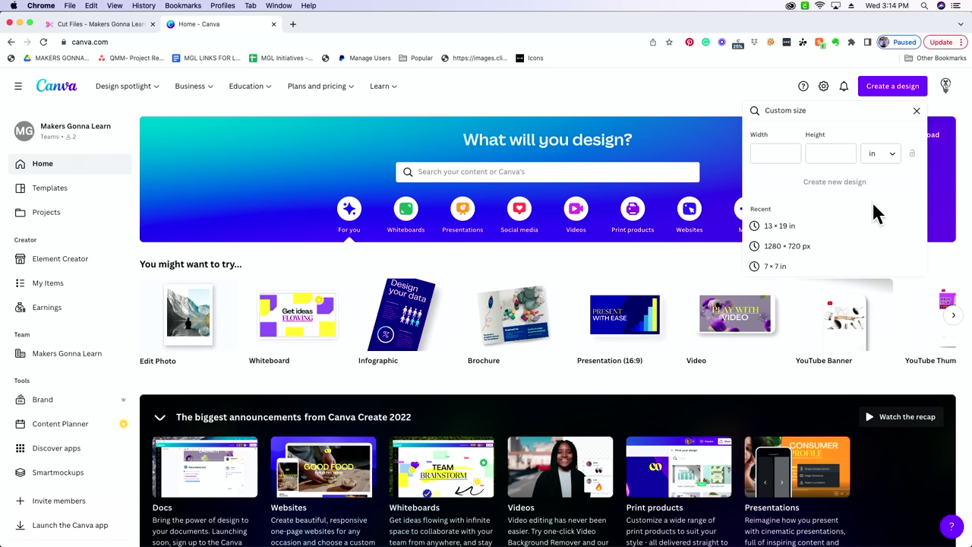
{"action": "left_click", "coordinate": [777, 154]}
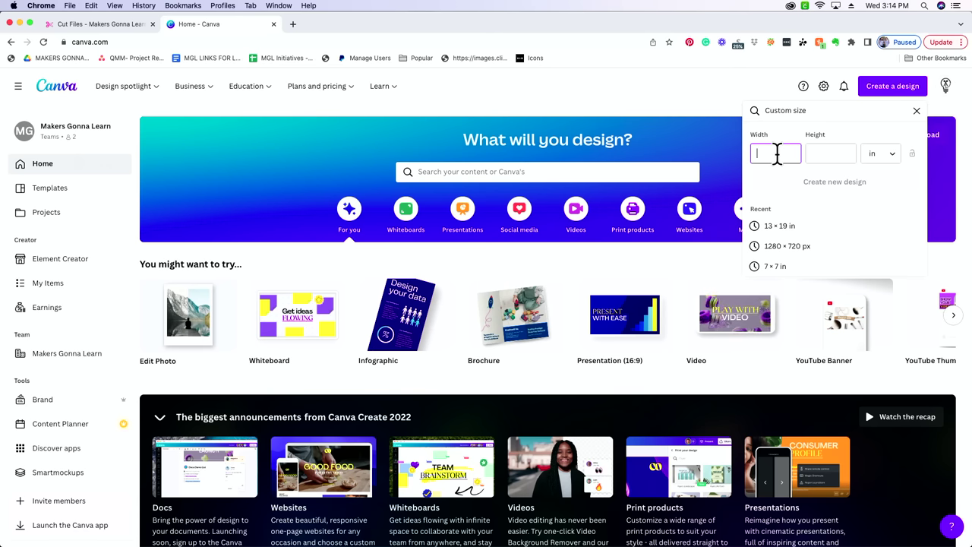
{"action": "type", "text": "11"}
{"action": "key", "text": "Tab"}
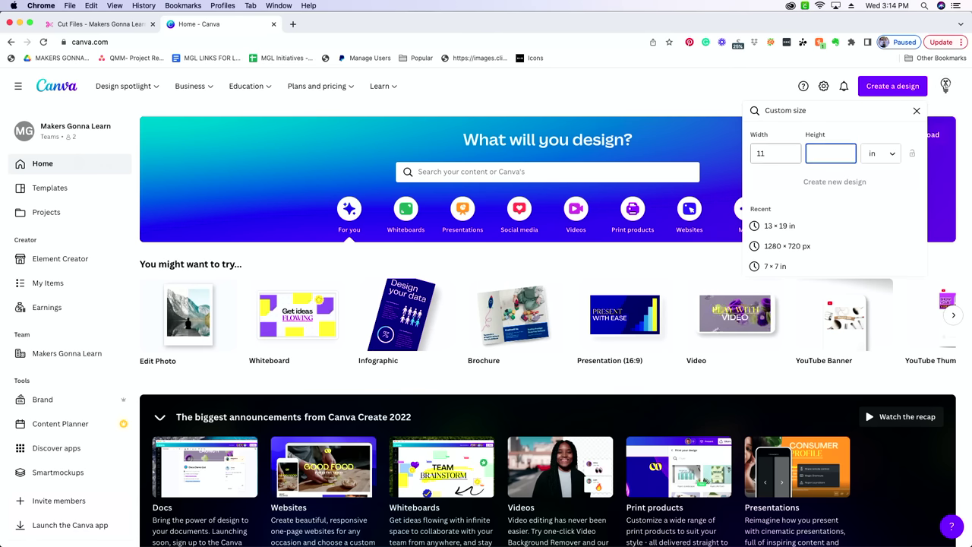
{"action": "type", "text": "8.5"}
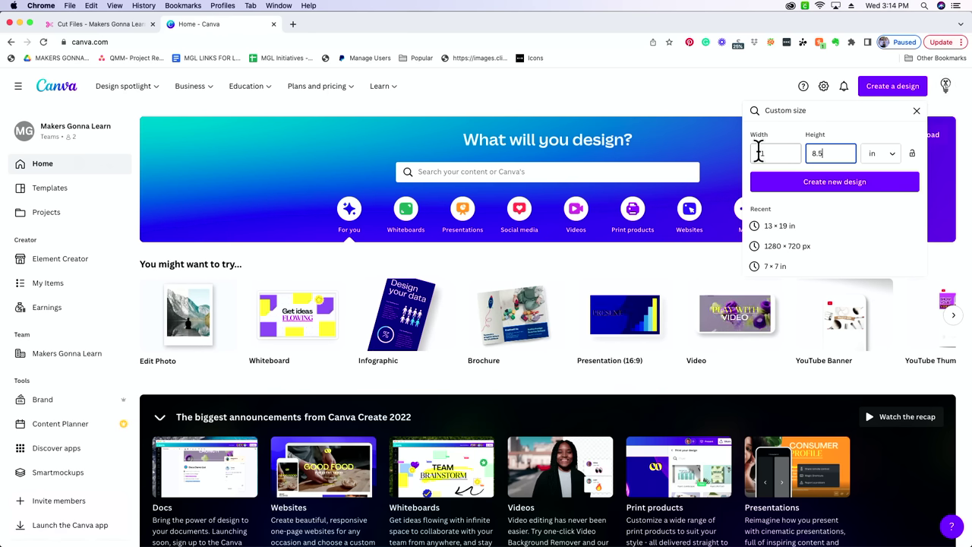
{"action": "left_click", "coordinate": [856, 184]}
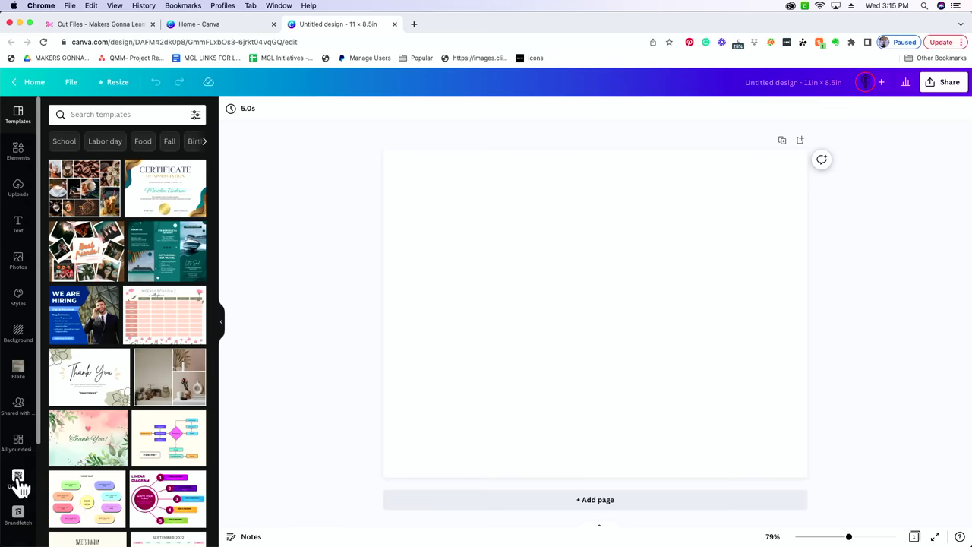
Display the uploaded images available for the blank design
{"action": "scroll", "coordinate": [20, 513], "scroll_direction": "down", "scroll_amount": 3}
{"action": "scroll", "coordinate": [21, 514], "scroll_direction": "up", "scroll_amount": 3}
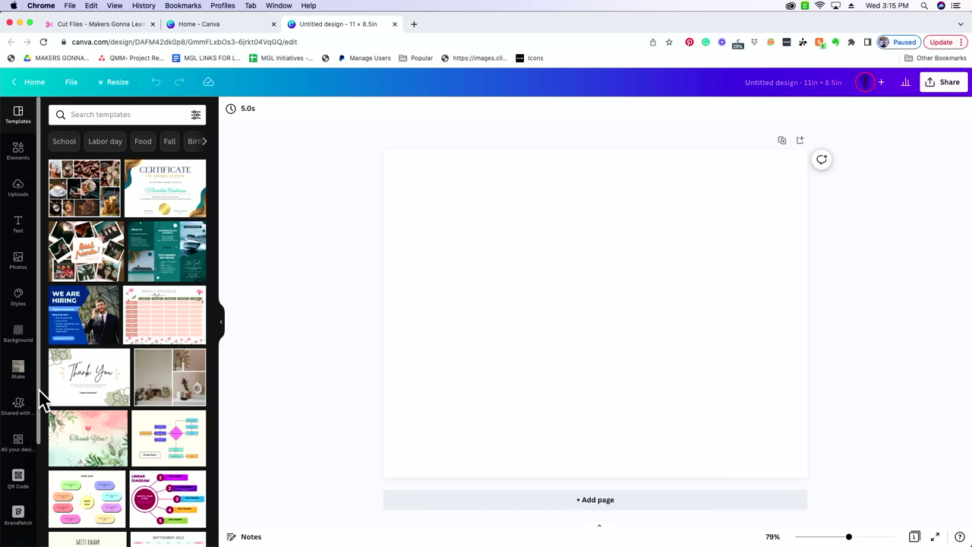
{"action": "left_click", "coordinate": [17, 189]}
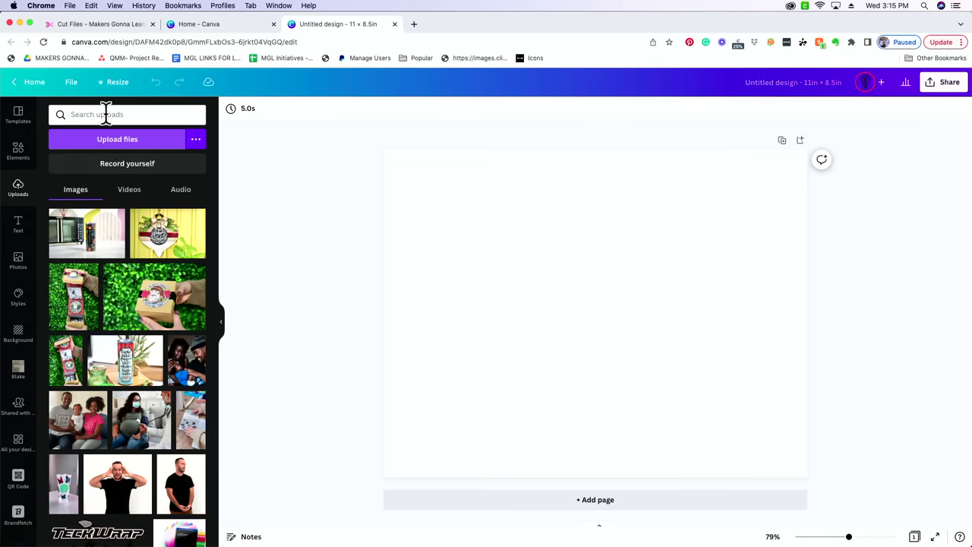
Download the Beach Gnomes file from the Summer category on the Makers Gonna Learn cut files site and unpack the zip
{"action": "left_click", "coordinate": [114, 27]}
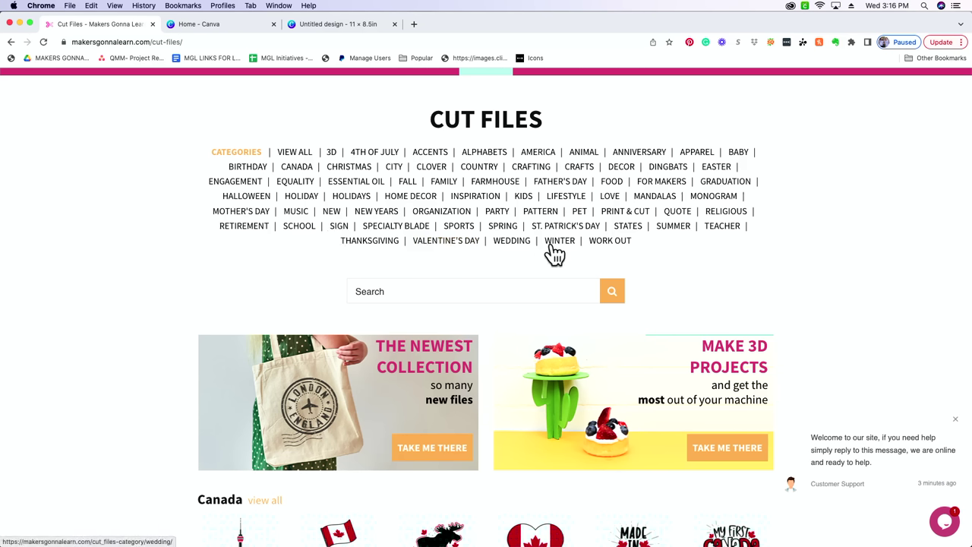
{"action": "left_click", "coordinate": [674, 229]}
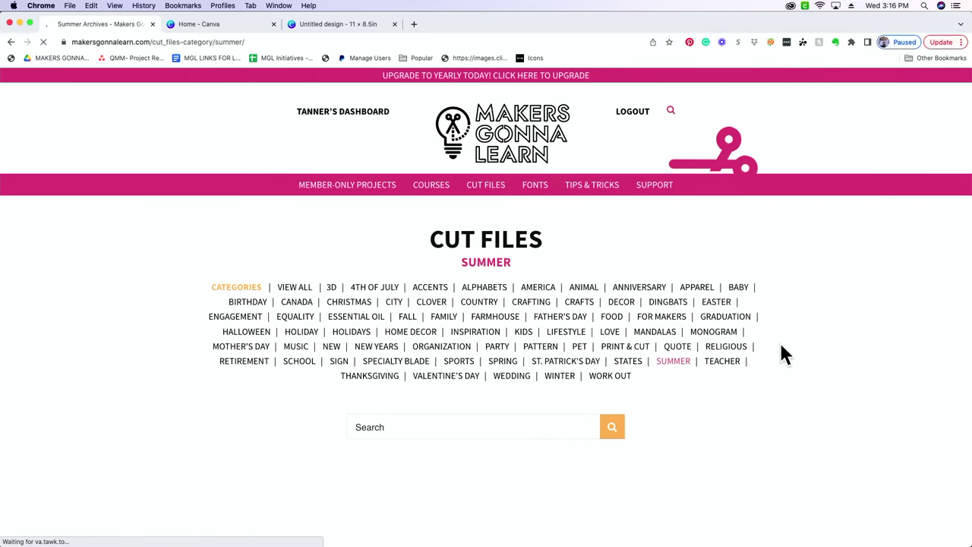
{"action": "scroll", "coordinate": [423, 328], "scroll_direction": "down", "scroll_amount": 10}
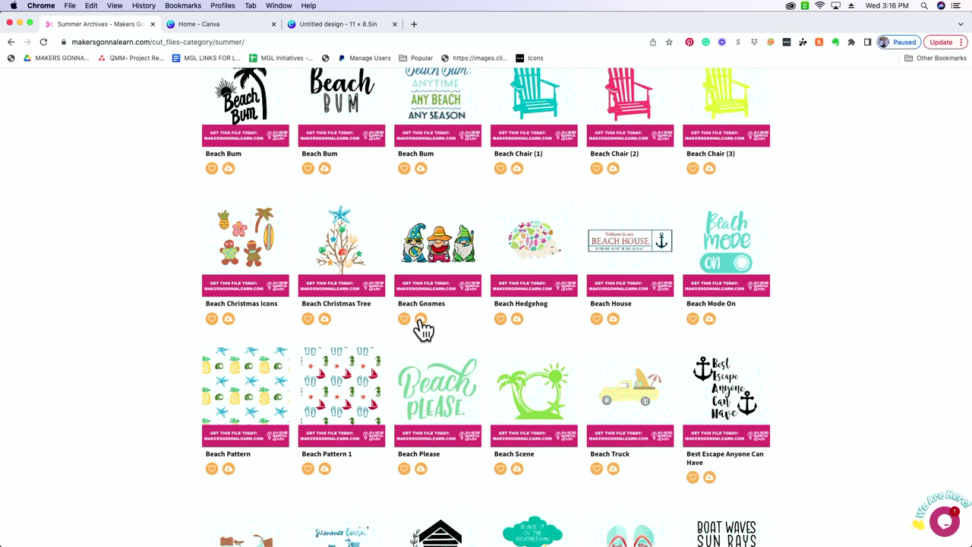
{"action": "left_click", "coordinate": [420, 319]}
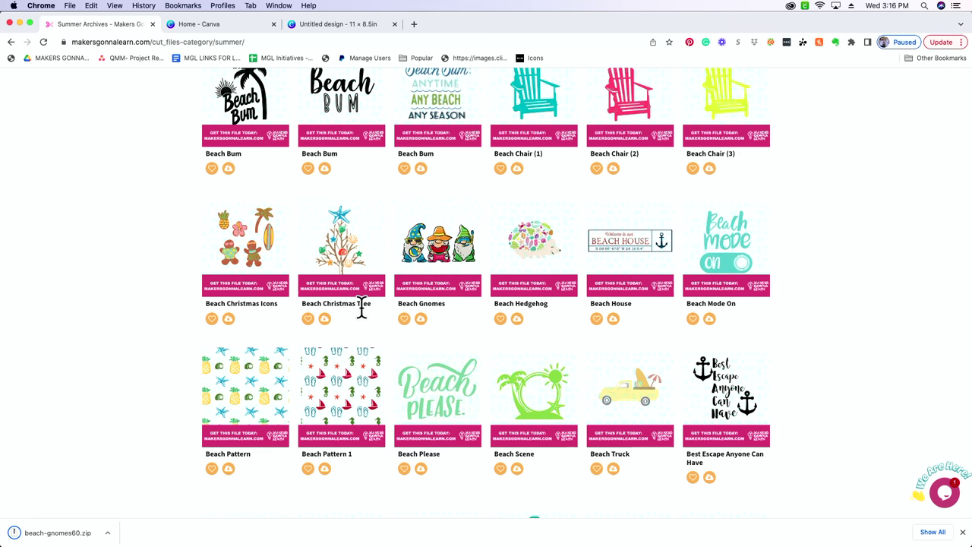
{"action": "left_click", "coordinate": [65, 535]}
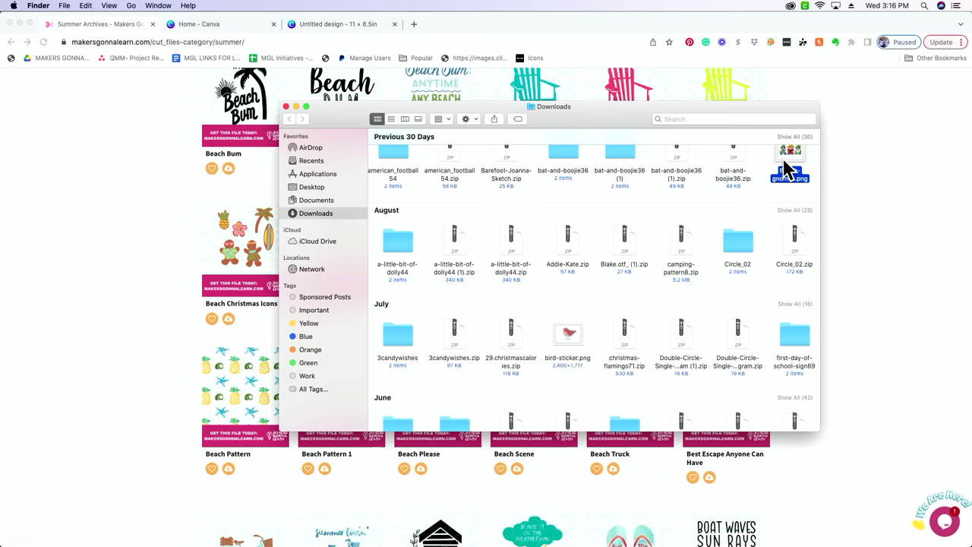
{"action": "key", "text": "super+Tab"}
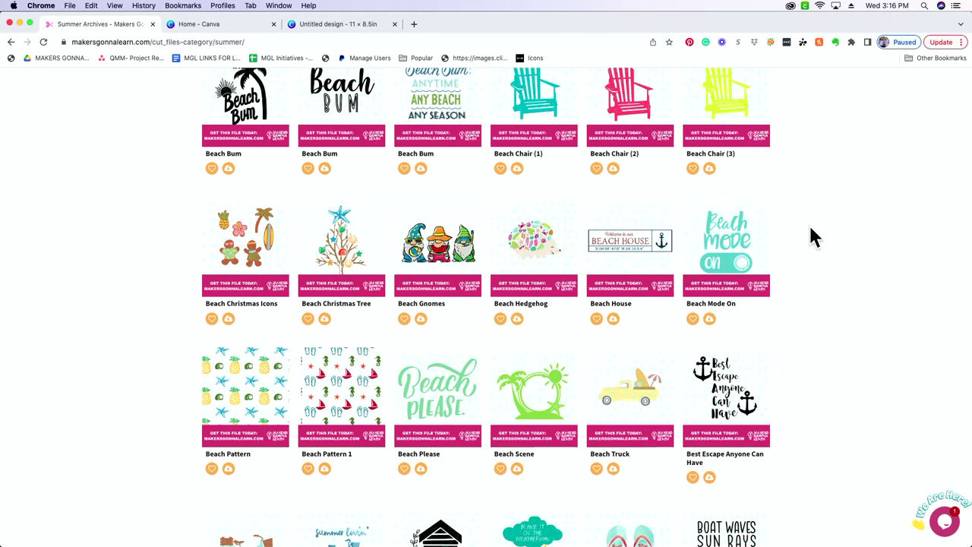
Switch back to the Canva design and upload Beach-gnomes.png from the recent files
{"action": "left_click", "coordinate": [332, 25]}
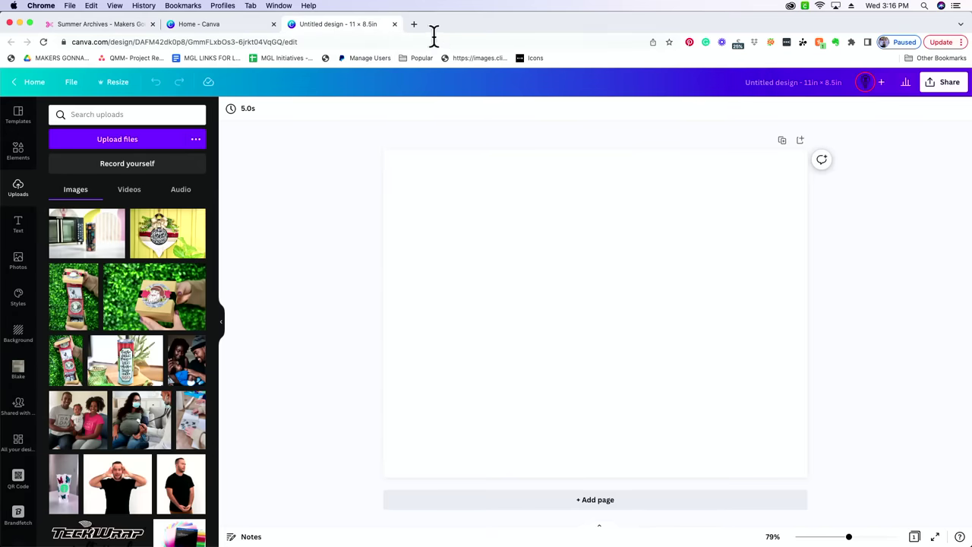
{"action": "left_click", "coordinate": [153, 146]}
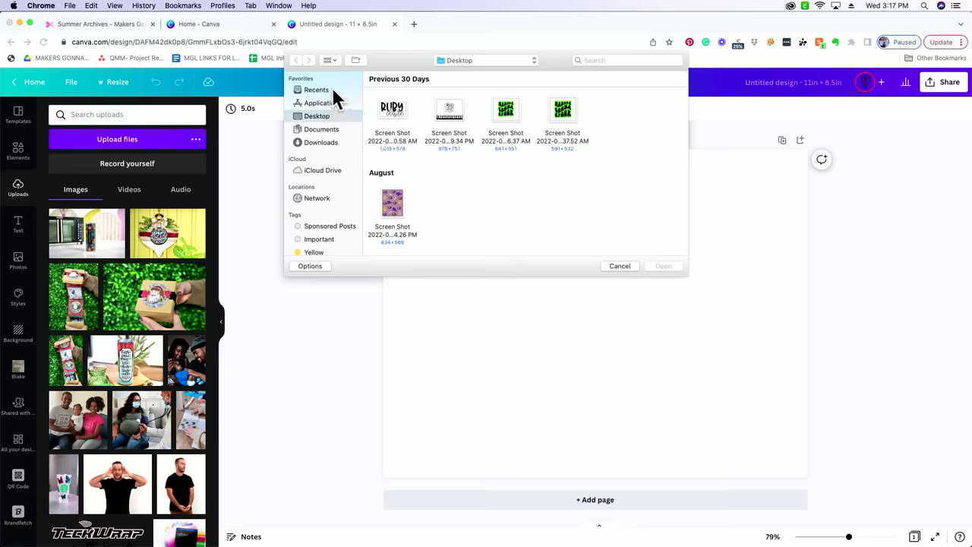
{"action": "left_click", "coordinate": [316, 89]}
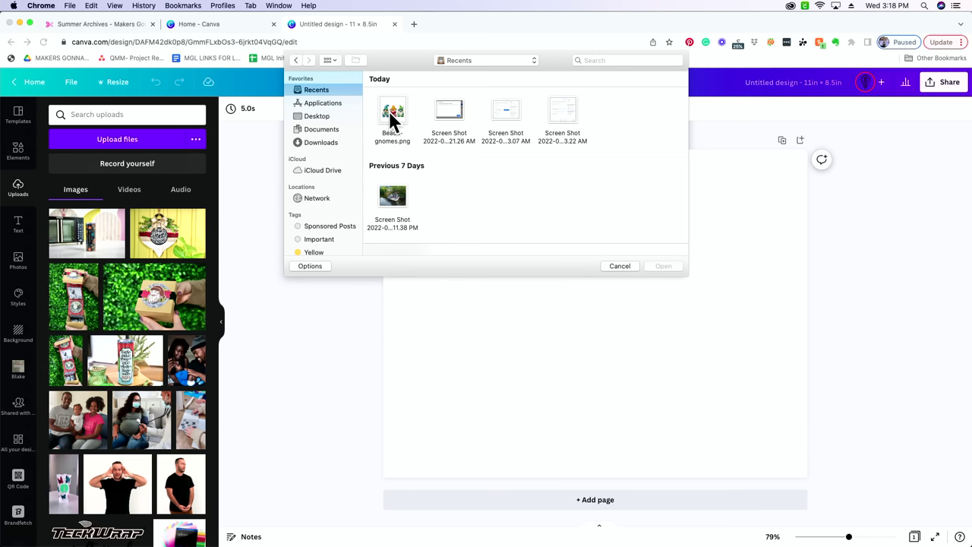
{"action": "left_click", "coordinate": [392, 120]}
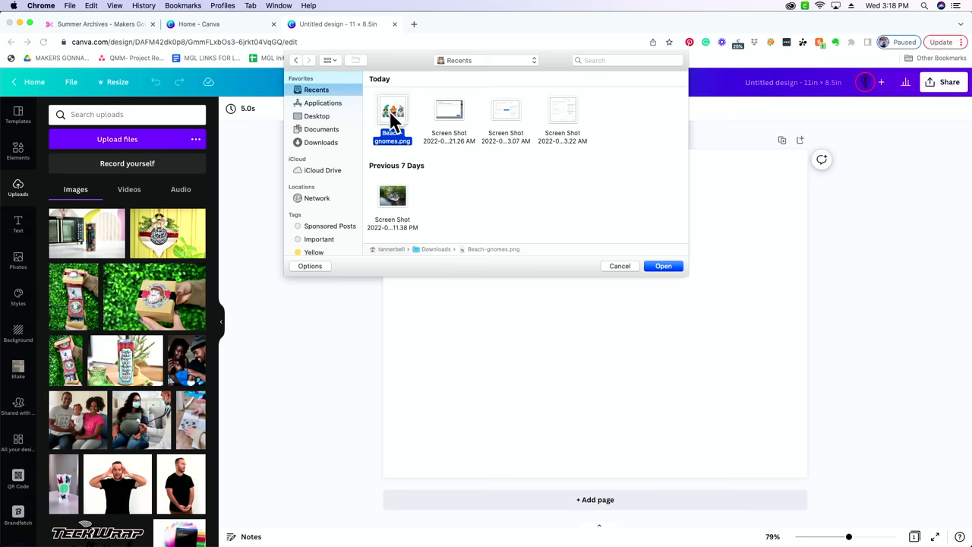
{"action": "left_click", "coordinate": [665, 266]}
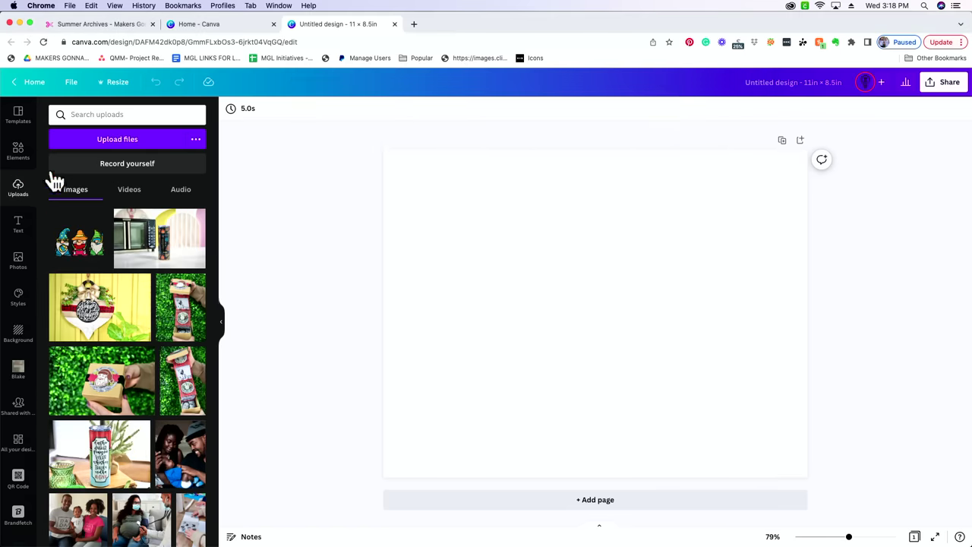
Place the uploaded gnomes image on the page and enlarge it so the three gnomes span nearly the full page width
{"action": "left_click", "coordinate": [85, 247]}
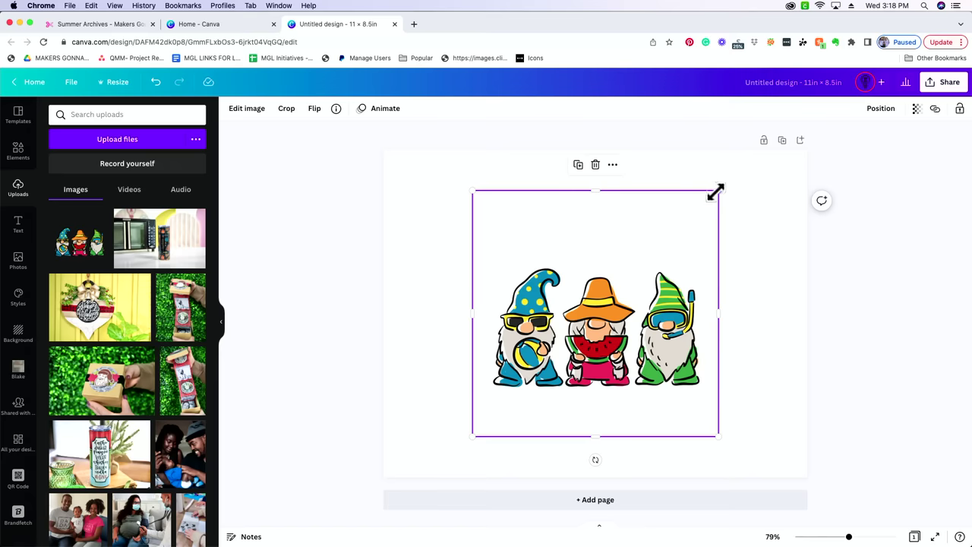
{"action": "left_click_drag", "start_coordinate": [715, 191], "coordinate": [842, 144]}
{"action": "left_click_drag", "start_coordinate": [467, 437], "coordinate": [347, 527]}
{"action": "left_click", "coordinate": [851, 328]}
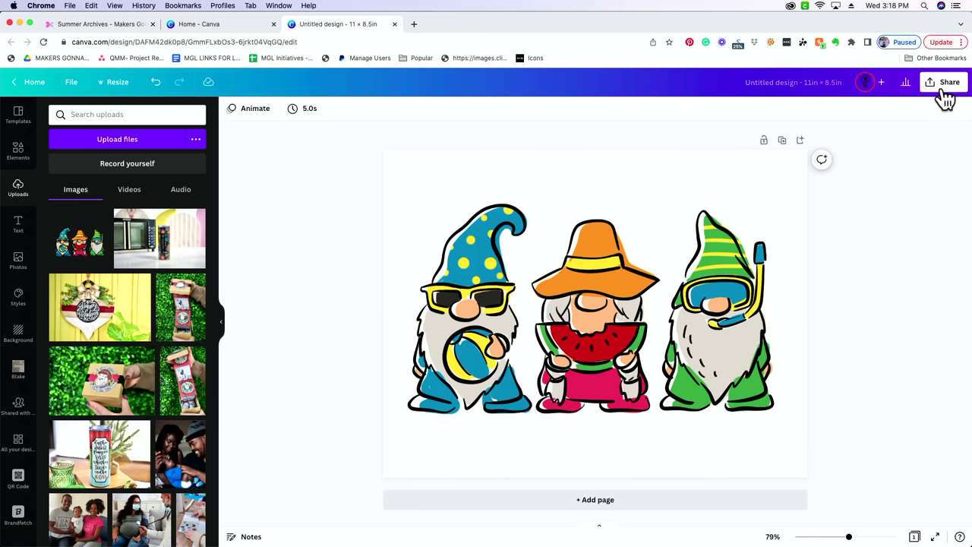
Rename the design as Beach Gnomes
{"action": "left_click", "coordinate": [803, 76]}
{"action": "type", "text": "Beach"}
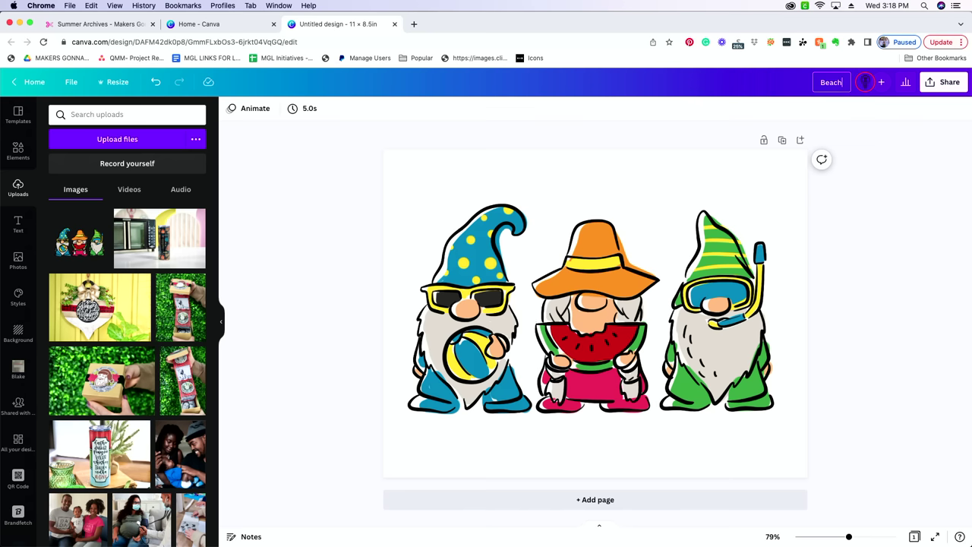
{"action": "type", "text": " B"}
{"action": "key", "text": "BackSpace"}
{"action": "key", "text": "BackSpace"}
{"action": "type", "text": "Gnomes"}
Download the design as a PNG file at size 1 with an opaque background
{"action": "left_click", "coordinate": [955, 83]}
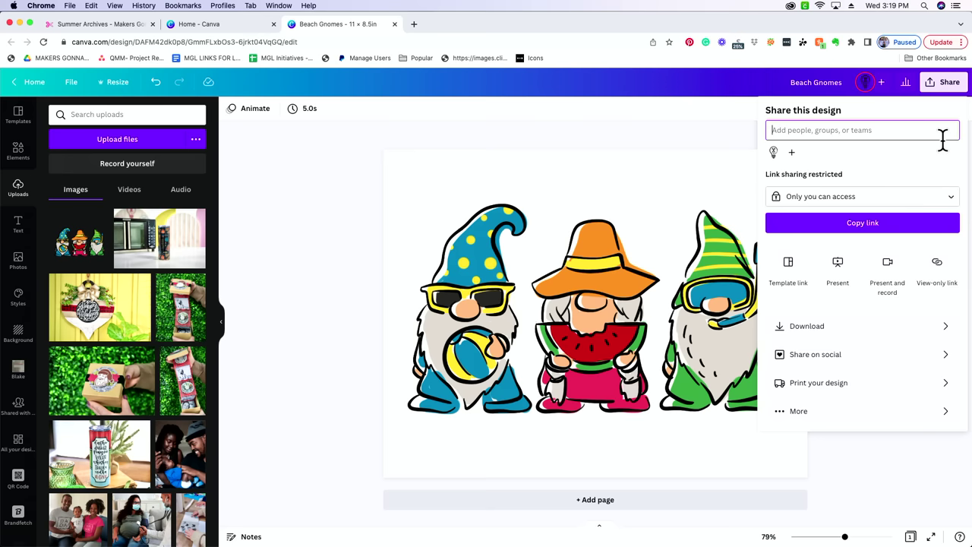
{"action": "left_click", "coordinate": [910, 327]}
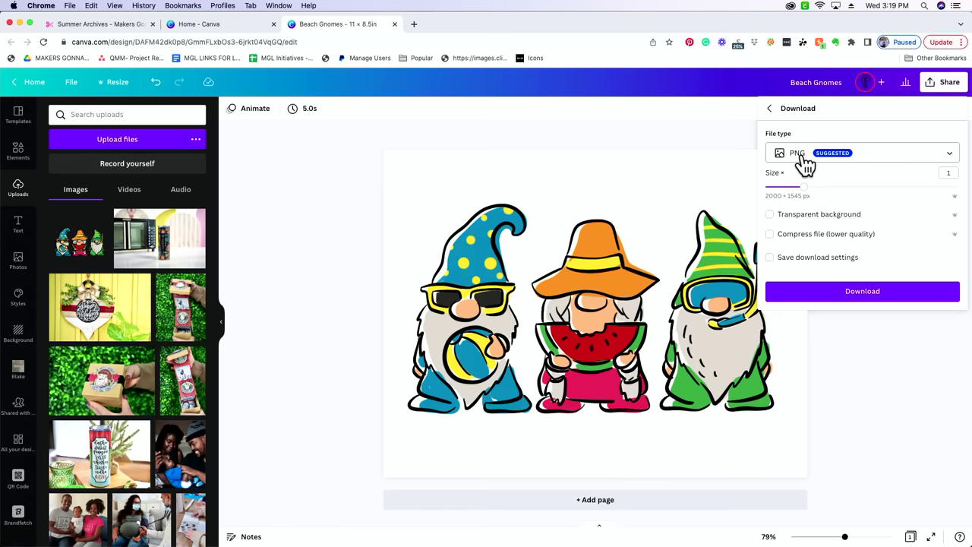
{"action": "left_click", "coordinate": [839, 296]}
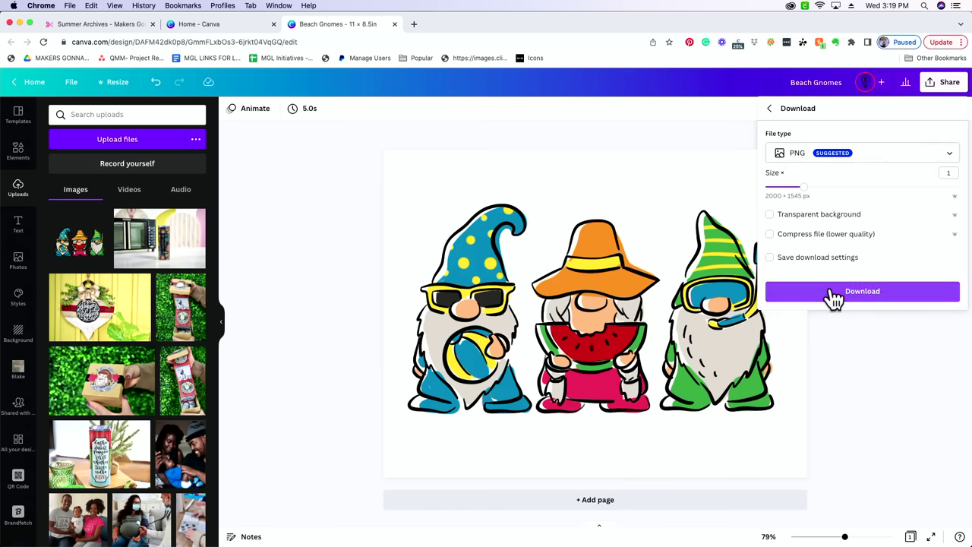
{"action": "left_click", "coordinate": [834, 294]}
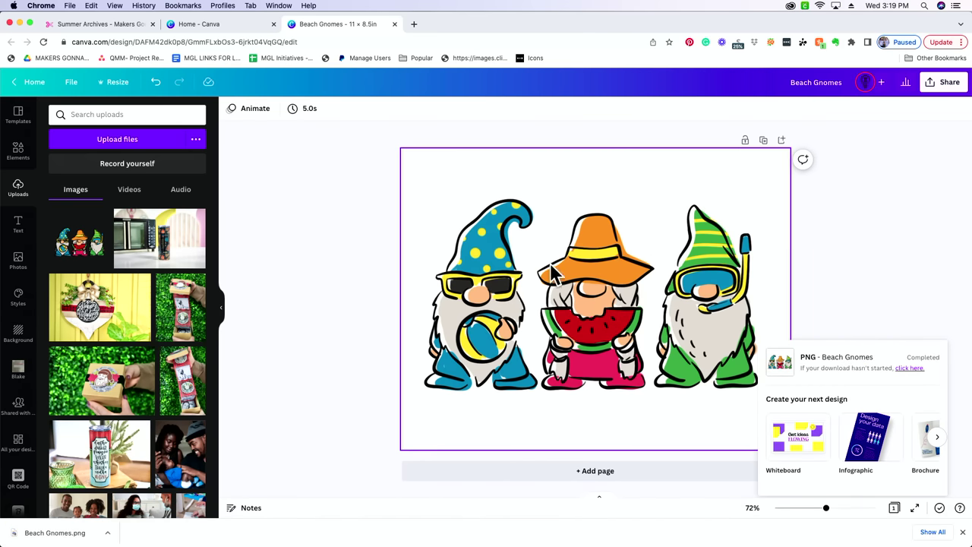
Open the downloaded Beach Gnomes.png in Preview and review its print settings, leaving without printing
{"action": "left_click", "coordinate": [65, 536]}
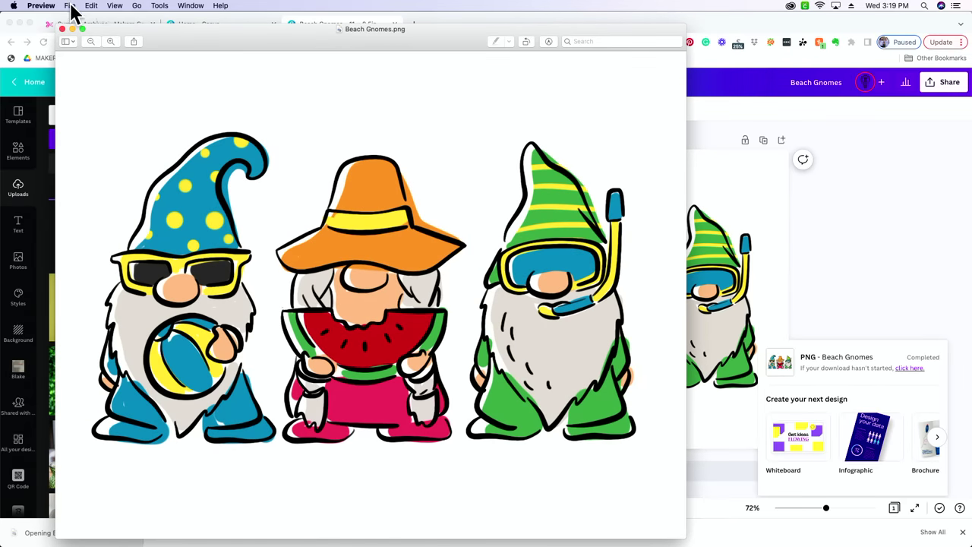
{"action": "left_click", "coordinate": [72, 11]}
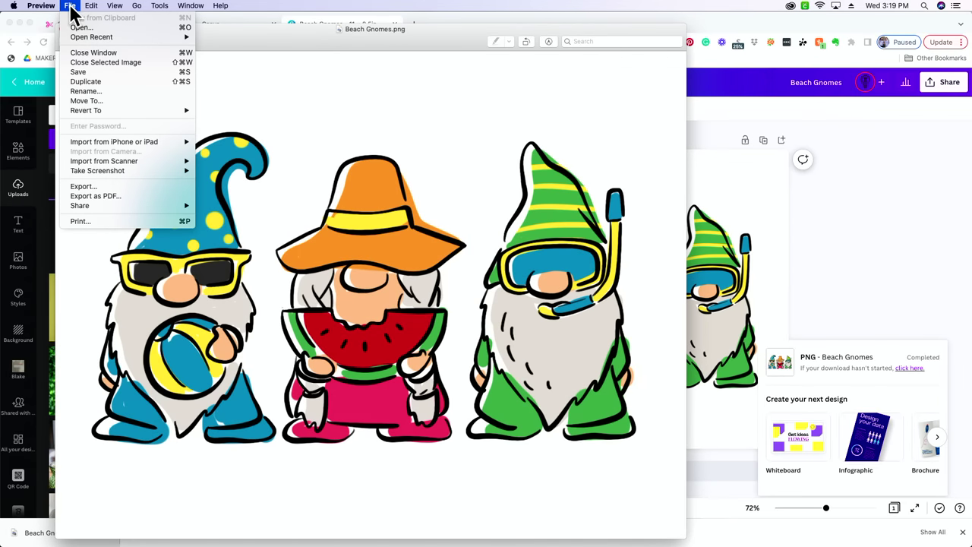
{"action": "left_click", "coordinate": [100, 220]}
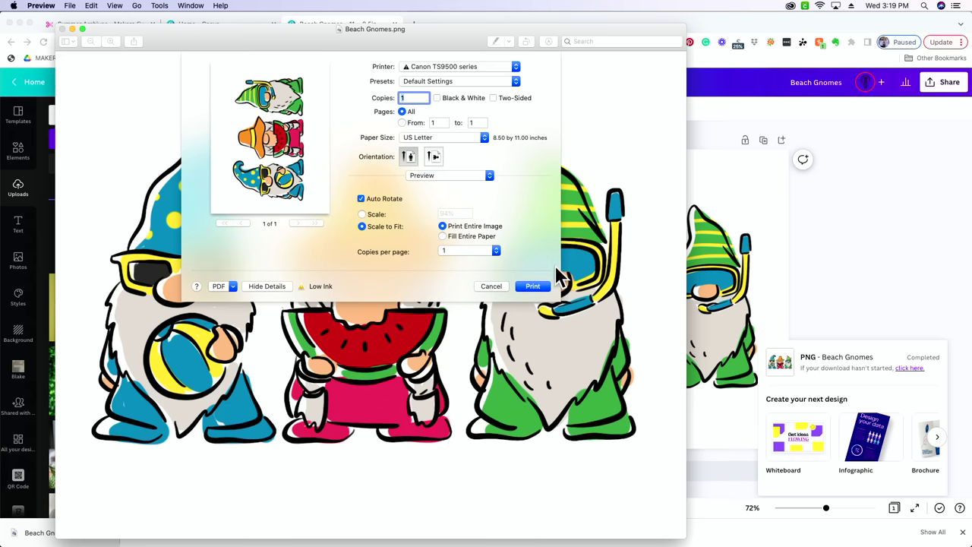
{"action": "left_click", "coordinate": [490, 286]}
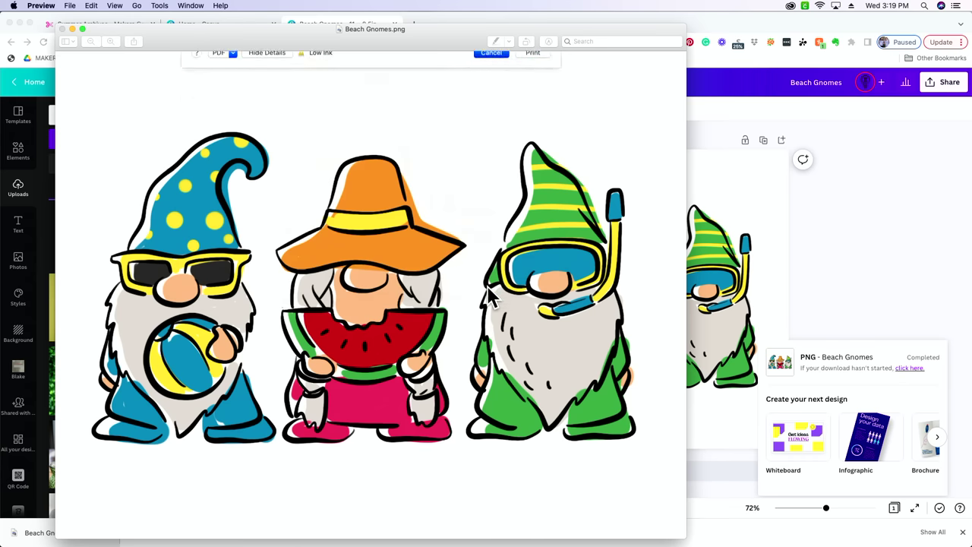
Close the Preview window and dismiss the completed-download notice over the Canva design
{"action": "left_click", "coordinate": [62, 28]}
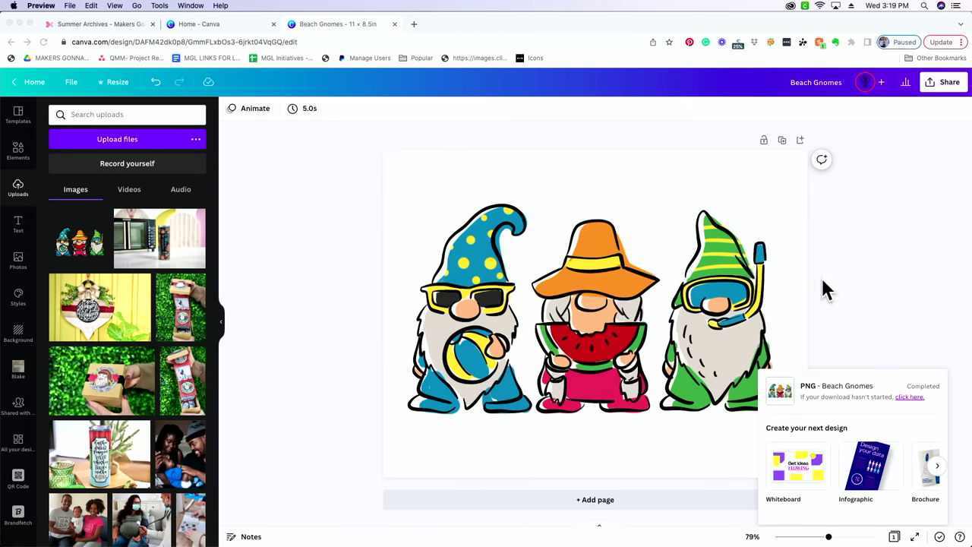
{"action": "left_click", "coordinate": [904, 310]}
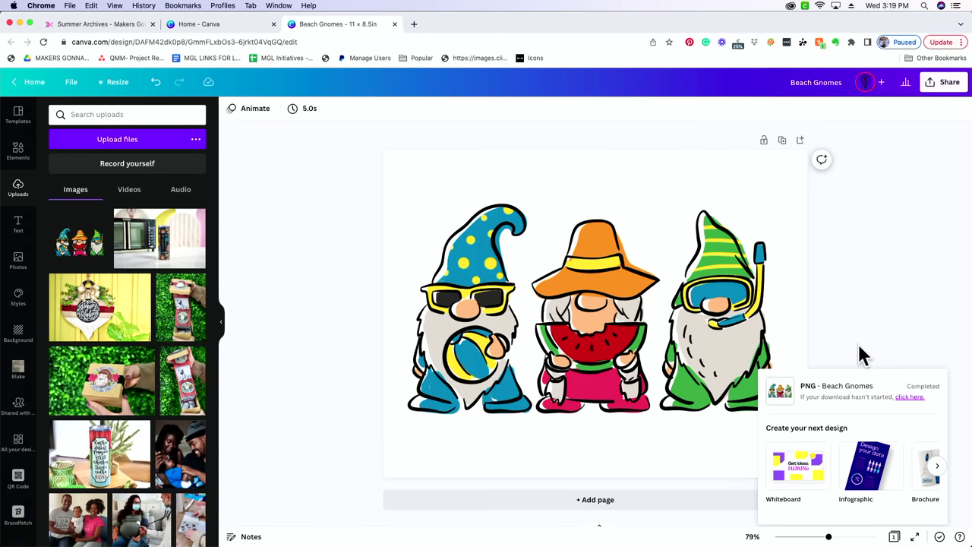
{"action": "left_click", "coordinate": [895, 335]}
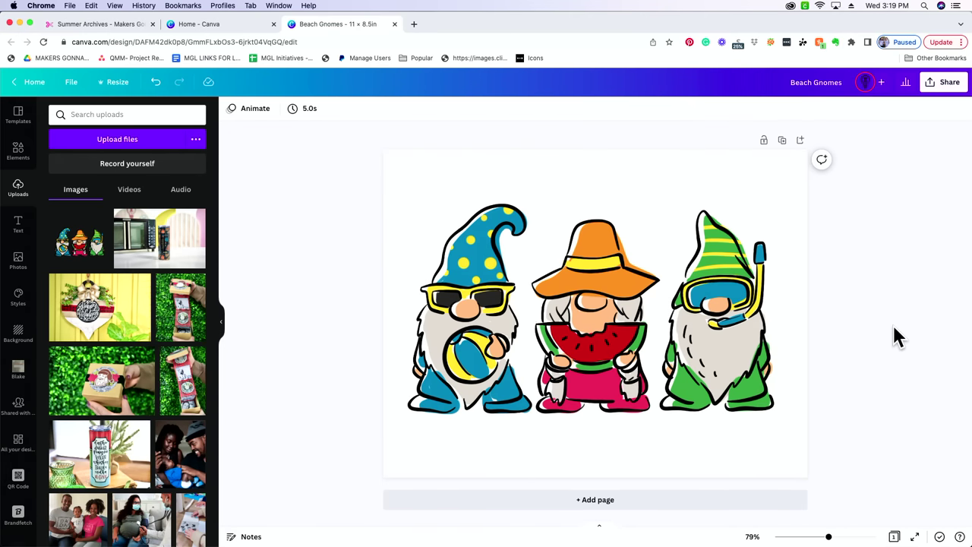
Shrink the gnomes image and move it to the lower centre of the page, leaving room for text above
{"action": "left_click", "coordinate": [681, 370]}
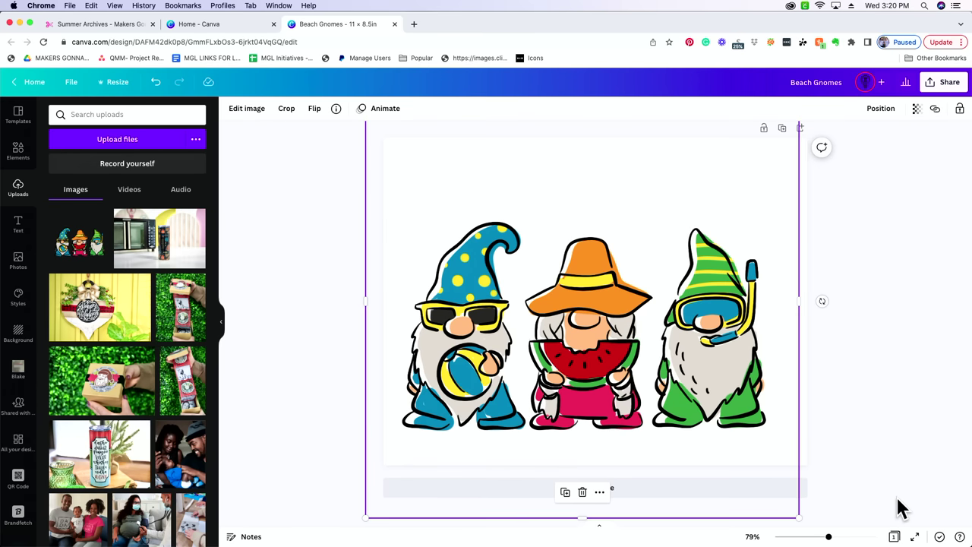
{"action": "left_click_drag", "start_coordinate": [799, 518], "coordinate": [714, 441]}
{"action": "left_click_drag", "start_coordinate": [642, 325], "coordinate": [701, 372]}
{"action": "left_click", "coordinate": [786, 395]}
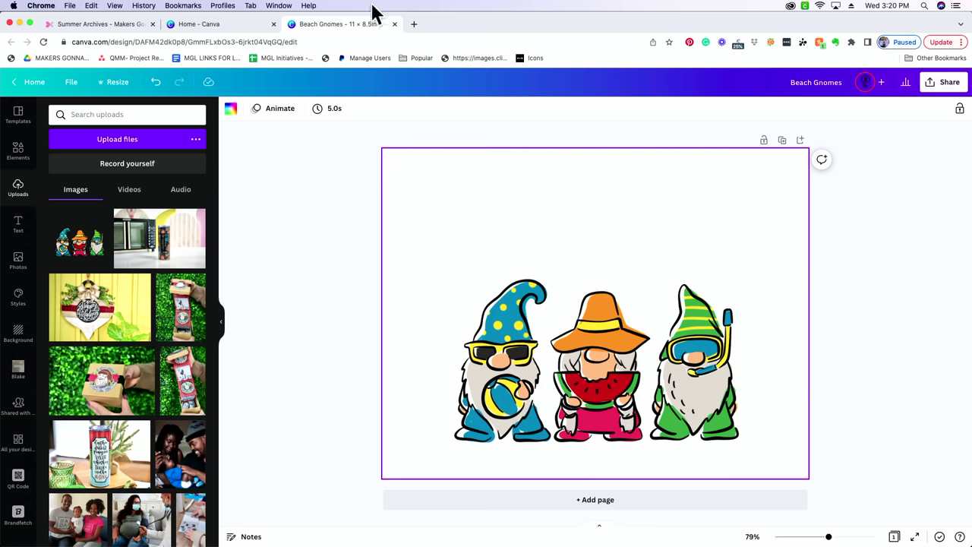
On the Makers Gonna Learn site, browse the Fonts page, open the Fancy category and download the Atmospheric font
{"action": "left_click", "coordinate": [106, 25]}
{"action": "scroll", "coordinate": [331, 169], "scroll_direction": "up", "scroll_amount": 10}
{"action": "scroll", "coordinate": [331, 169], "scroll_direction": "up", "scroll_amount": 2}
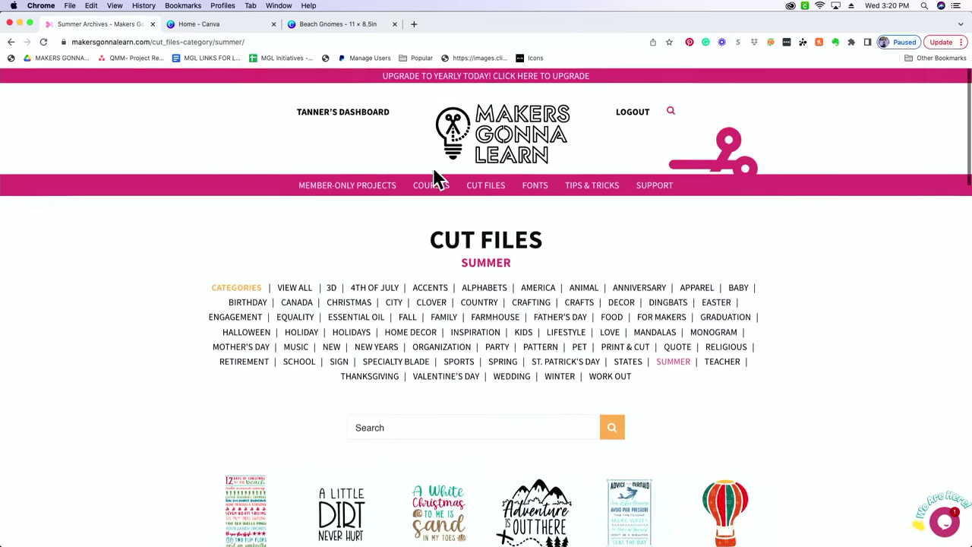
{"action": "left_click", "coordinate": [533, 190]}
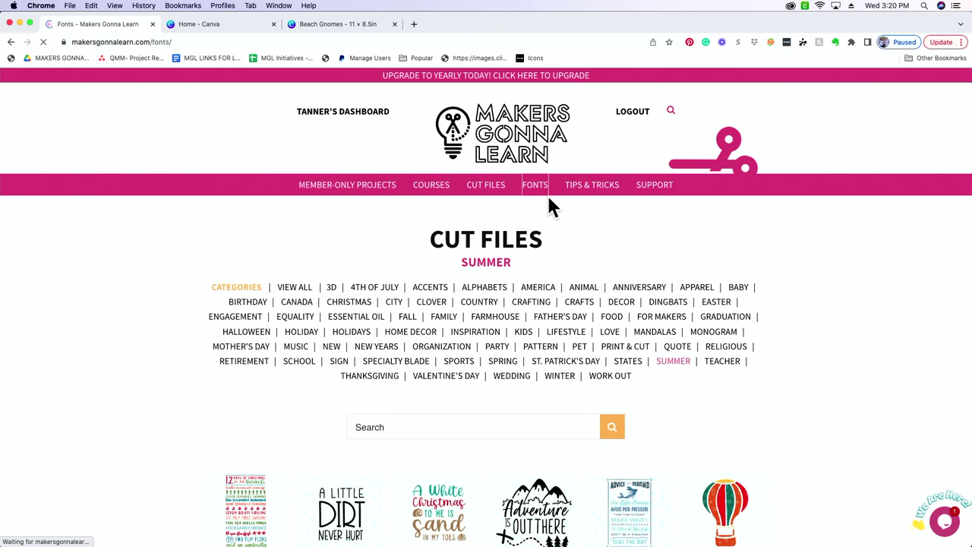
{"action": "scroll", "coordinate": [365, 292], "scroll_direction": "down", "scroll_amount": 10}
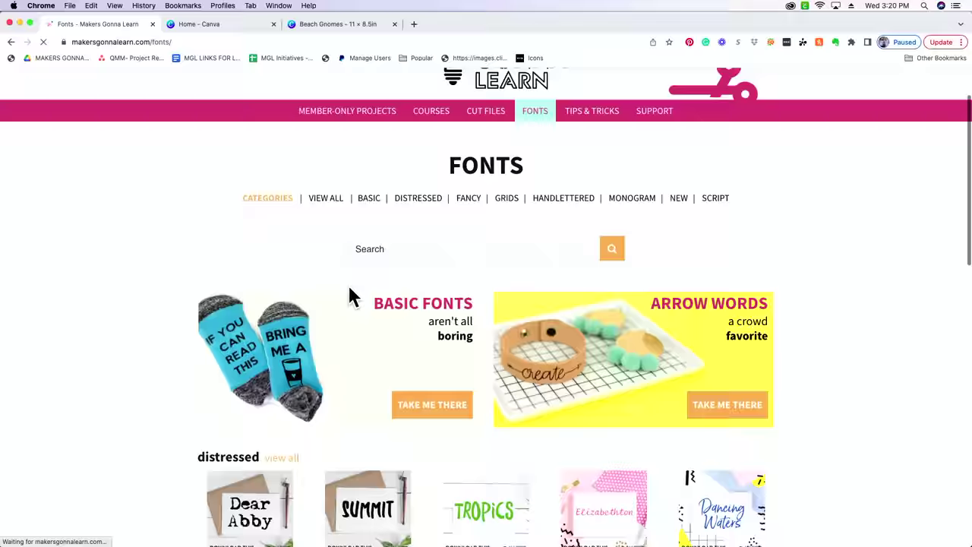
{"action": "scroll", "coordinate": [352, 294], "scroll_direction": "down", "scroll_amount": 5}
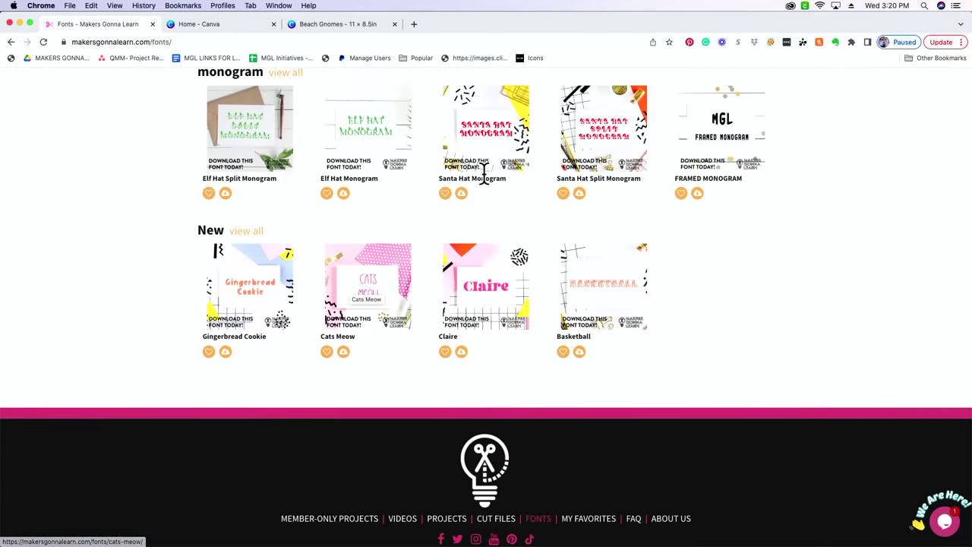
{"action": "scroll", "coordinate": [486, 182], "scroll_direction": "up", "scroll_amount": 8}
{"action": "scroll", "coordinate": [486, 182], "scroll_direction": "up", "scroll_amount": 5}
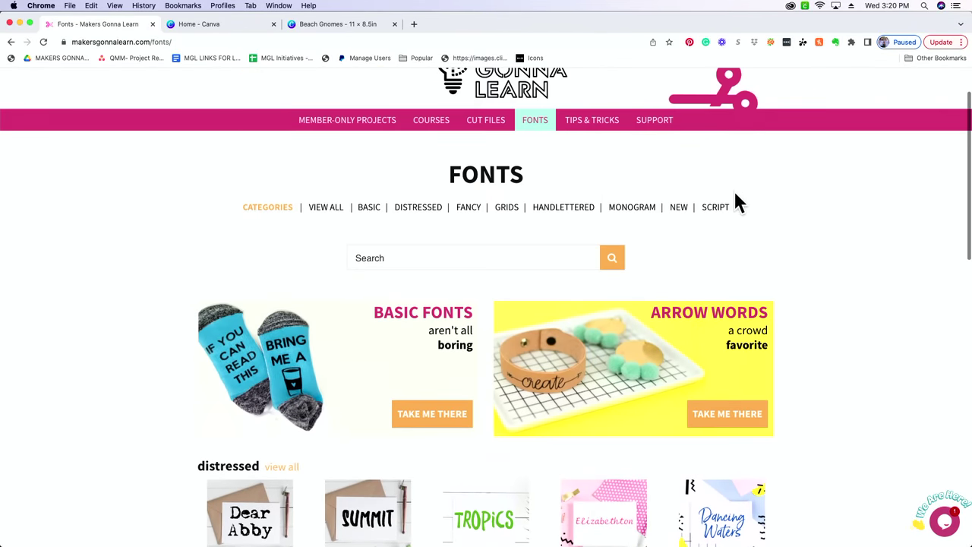
{"action": "left_click", "coordinate": [468, 217]}
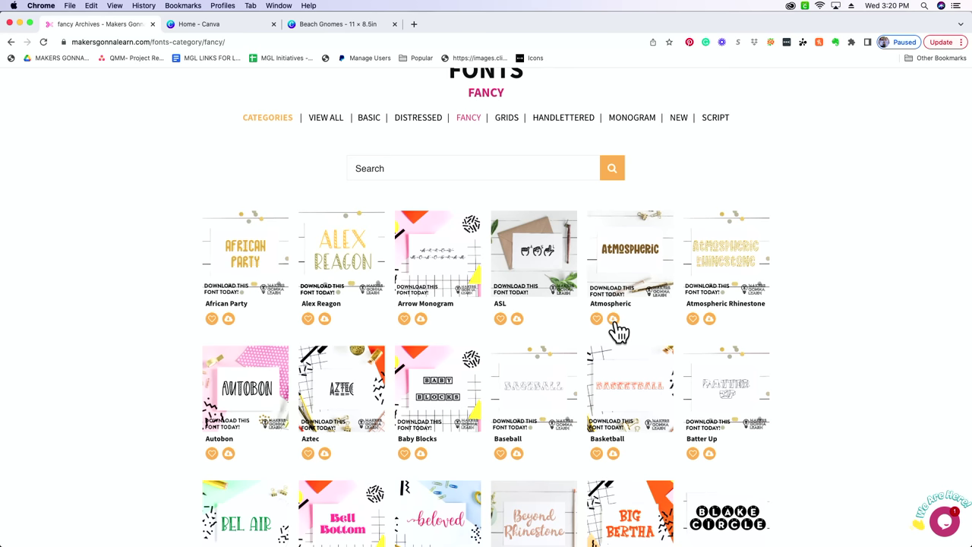
{"action": "left_click", "coordinate": [614, 321]}
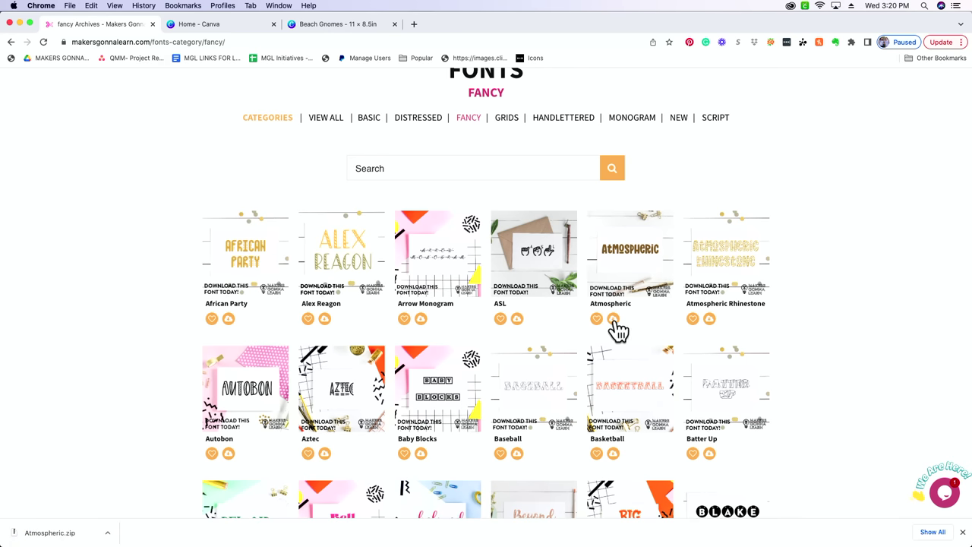
Open the downloaded Atmospheric.zip, install the Atmospheric font in Font Book and return to the Canva design
{"action": "left_click", "coordinate": [65, 535]}
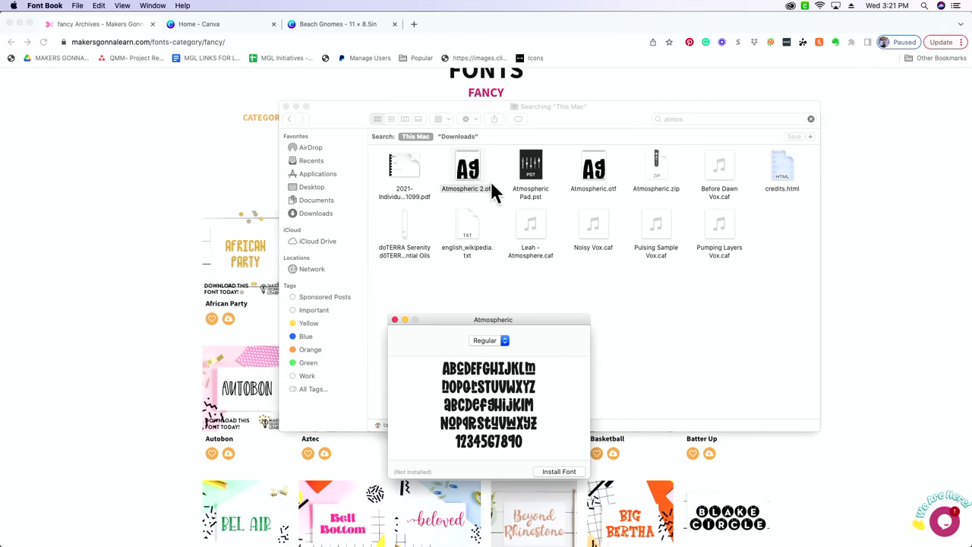
{"action": "left_click", "coordinate": [574, 473]}
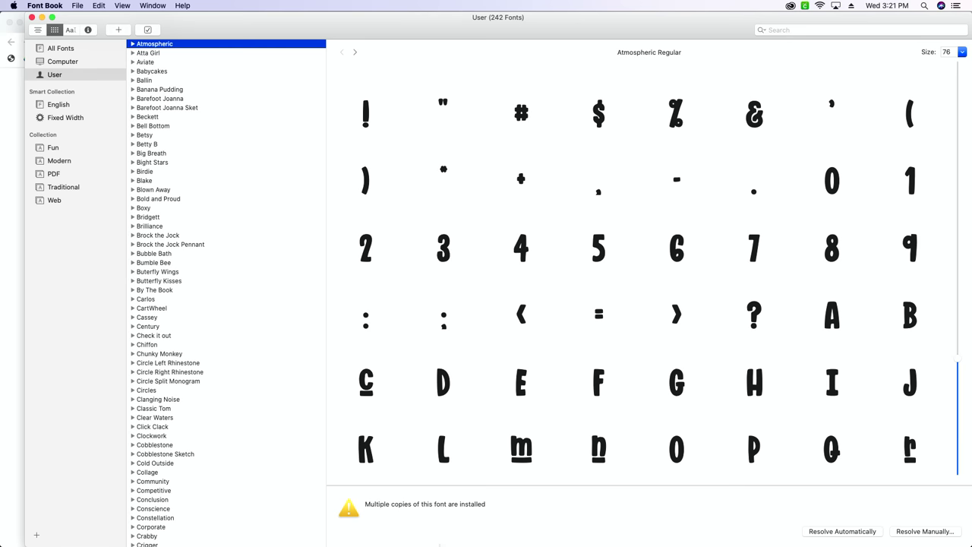
{"action": "mouse_move", "coordinate": [438, 543]}
{"action": "left_click", "coordinate": [375, 521]}
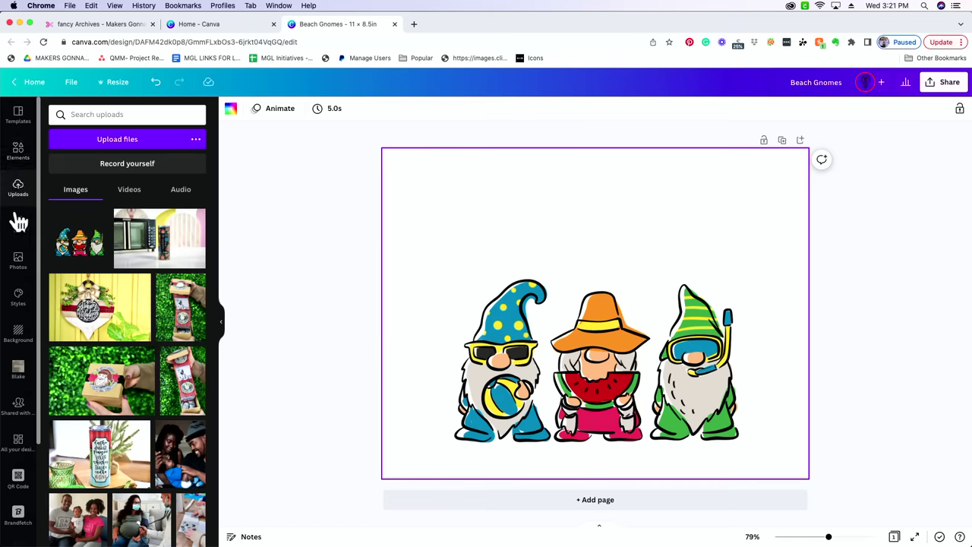
Add a text box to the page reading "Chillin with my Gnomies"
{"action": "left_click", "coordinate": [19, 236]}
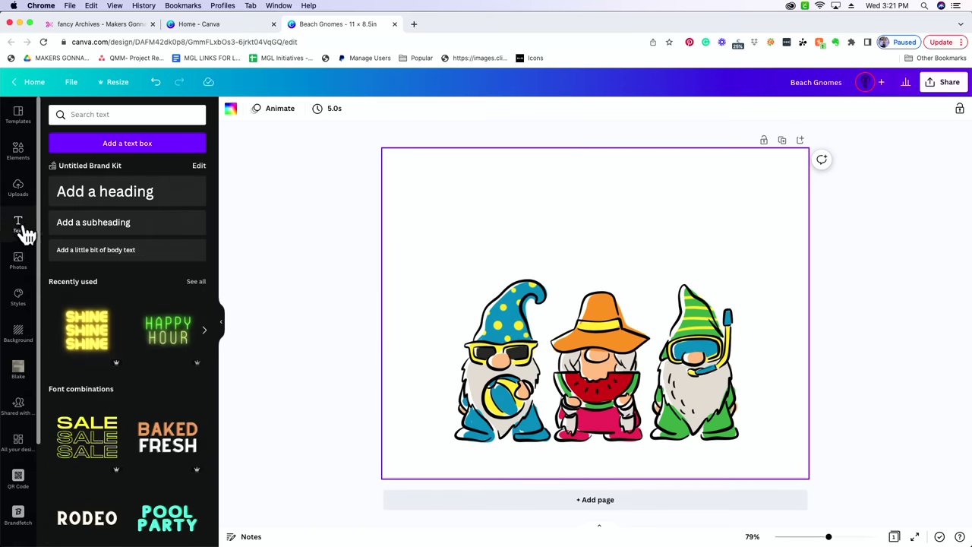
{"action": "left_click", "coordinate": [144, 151]}
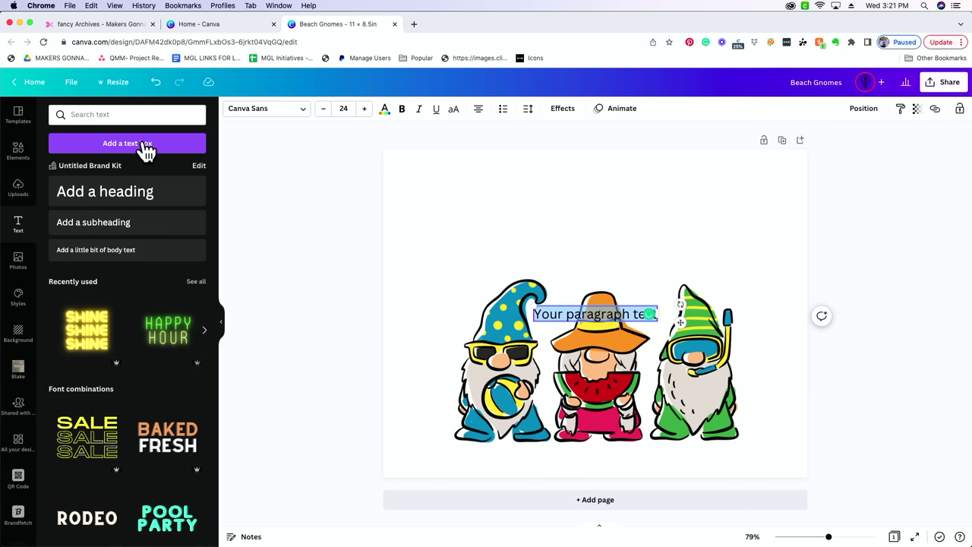
{"action": "type", "text": "CH"}
{"action": "type", "text": "illin"}
{"action": "type", "text": " With"}
{"action": "type", "text": " m"}
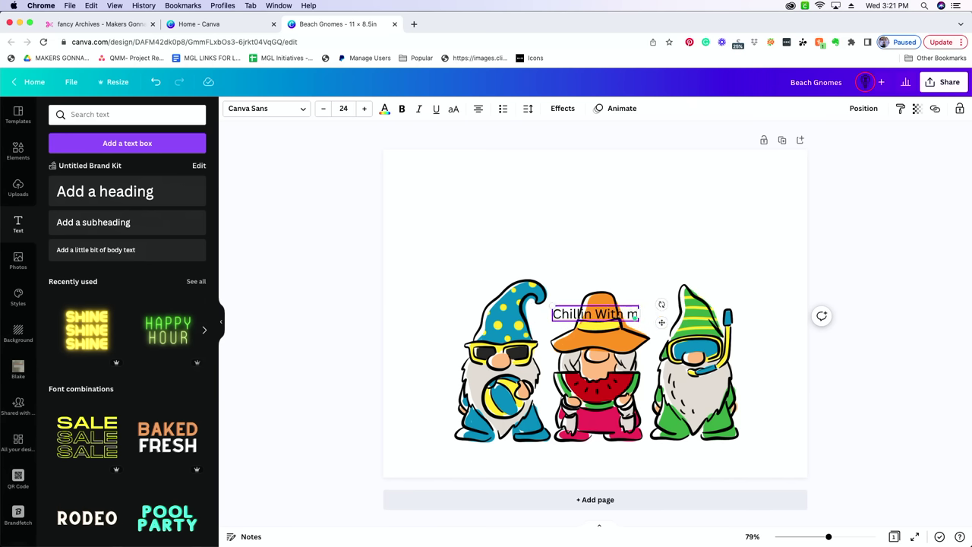
{"action": "type", "text": "y Gnomies"}
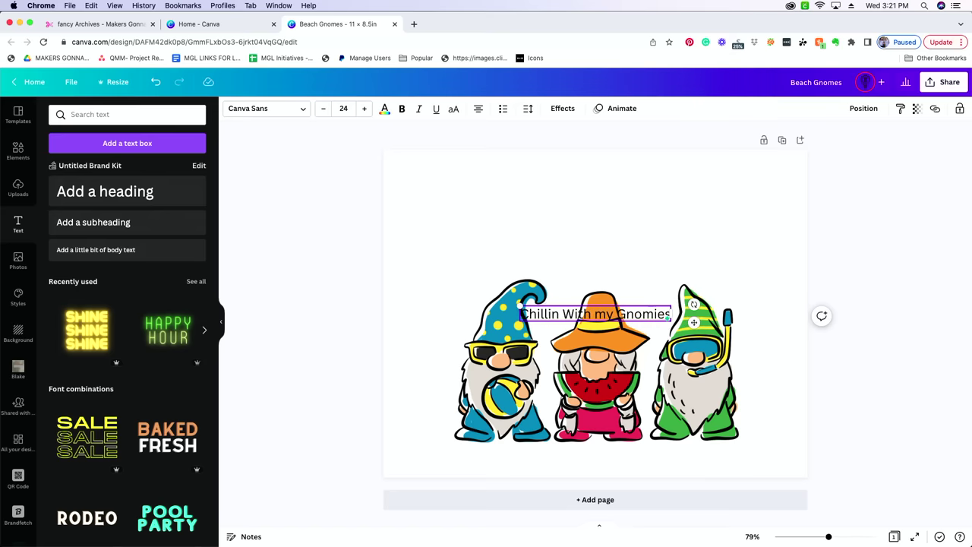
{"action": "key", "text": "Escape"}
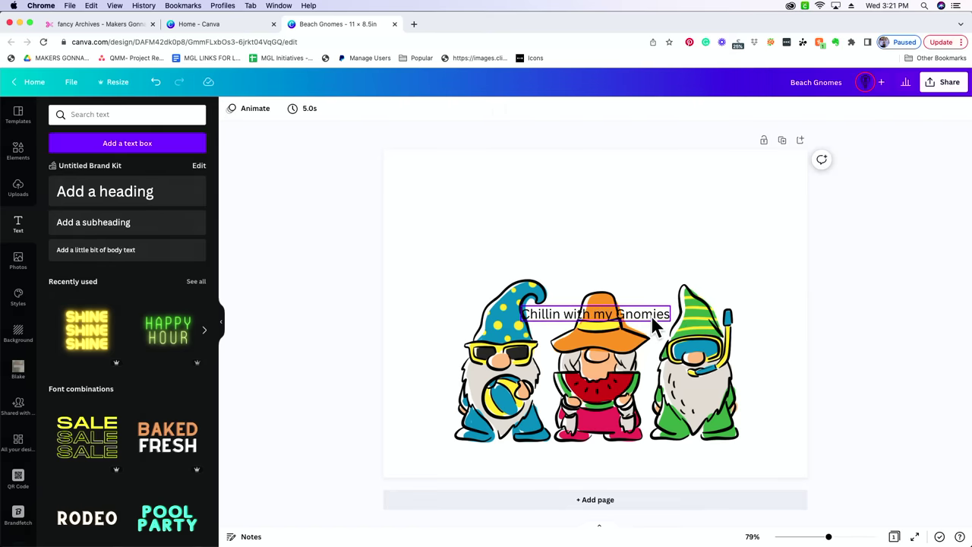
Move the "Chillin with my Gnomies" text above the gnomes and enlarge it to font size 48
{"action": "left_click", "coordinate": [655, 325]}
{"action": "left_click_drag", "start_coordinate": [649, 315], "coordinate": [538, 187]}
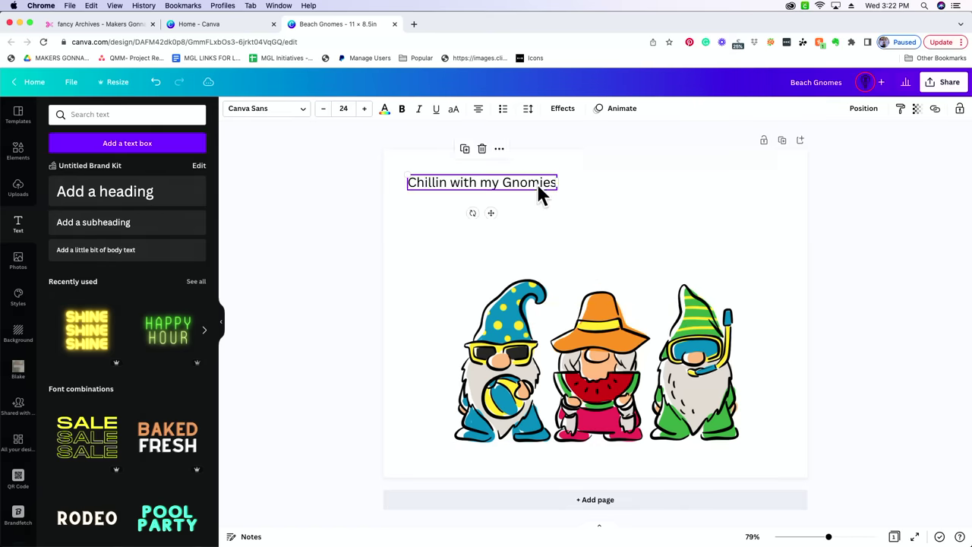
{"action": "left_click_drag", "start_coordinate": [478, 192], "coordinate": [691, 218]}
{"action": "left_click_drag", "start_coordinate": [624, 210], "coordinate": [479, 190]}
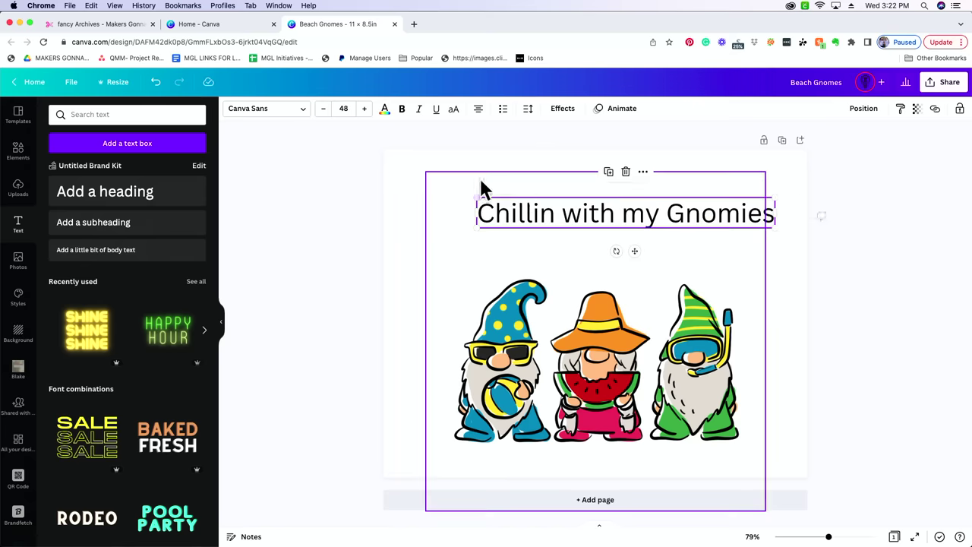
Set the text's font size to 60 and centre the text box horizontally above the gnomes
{"action": "left_click", "coordinate": [345, 108]}
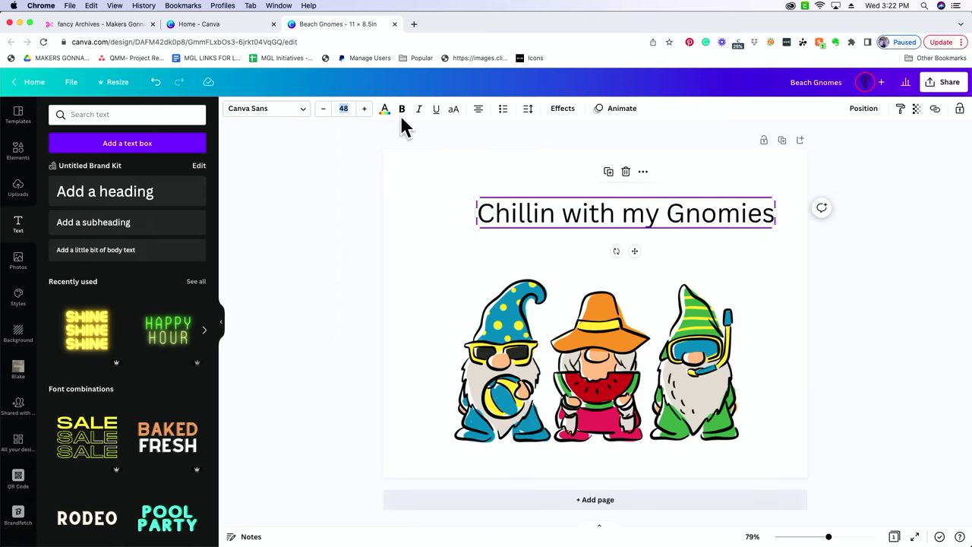
{"action": "type", "text": "60"}
{"action": "key", "text": "Return"}
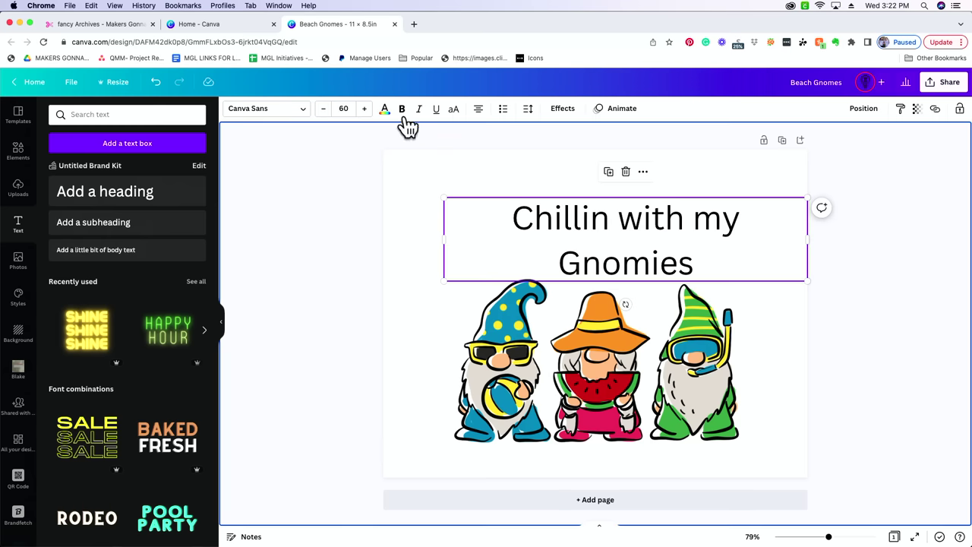
{"action": "left_click_drag", "start_coordinate": [569, 234], "coordinate": [538, 211]}
Search the font list for "atmos" with the text box selected
{"action": "left_click", "coordinate": [264, 111]}
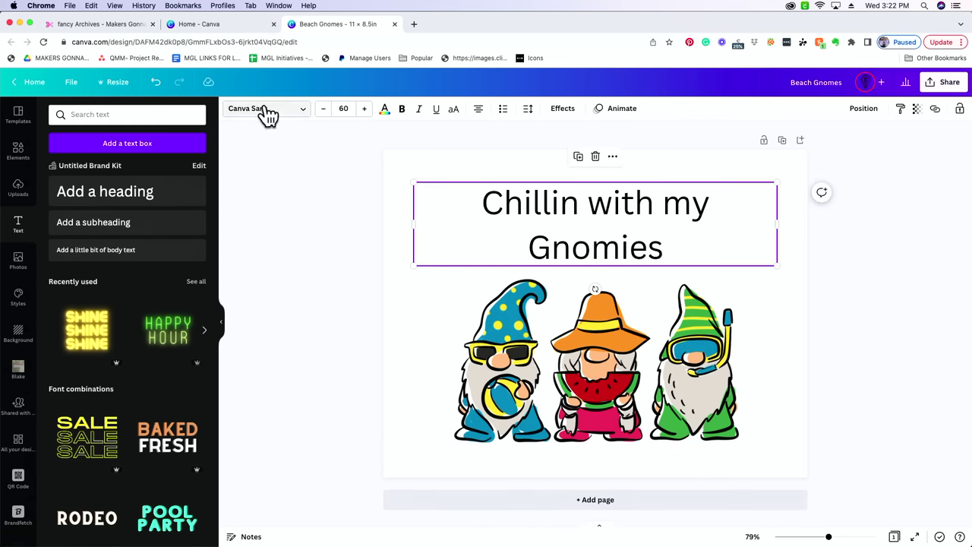
{"action": "left_click", "coordinate": [155, 110]}
{"action": "type", "text": "atmos"}
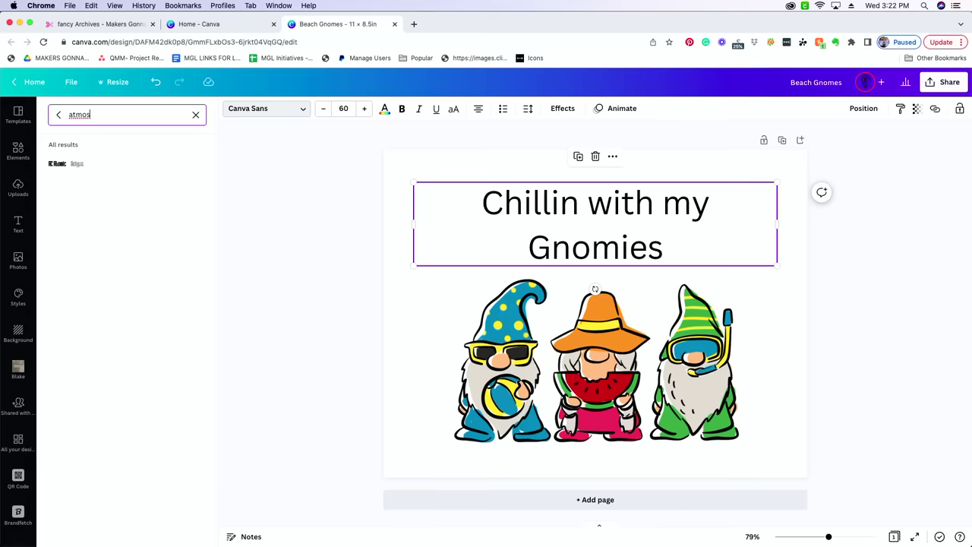
Open the Untitled Brand Kit for editing and start a font upload in its Brand fonts section
{"action": "left_click", "coordinate": [19, 225]}
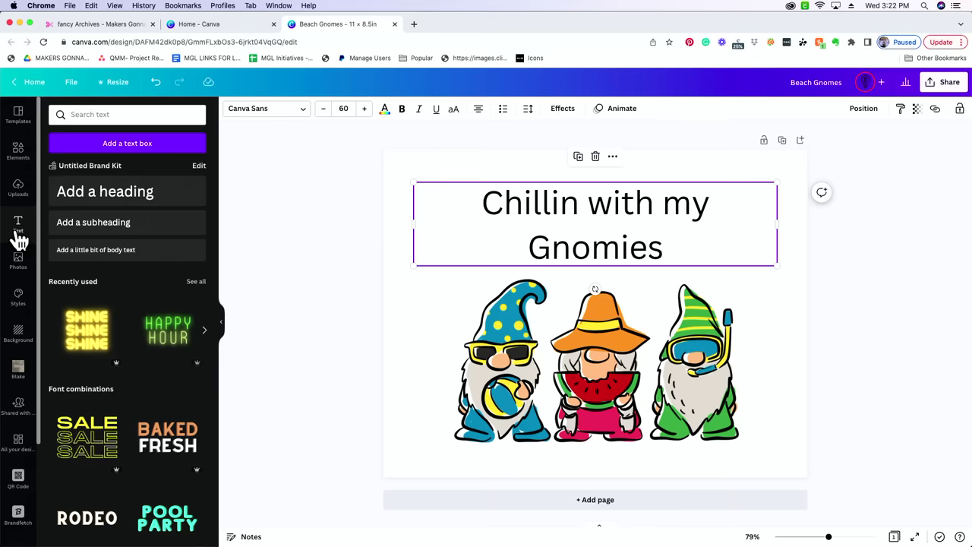
{"action": "left_click", "coordinate": [19, 298]}
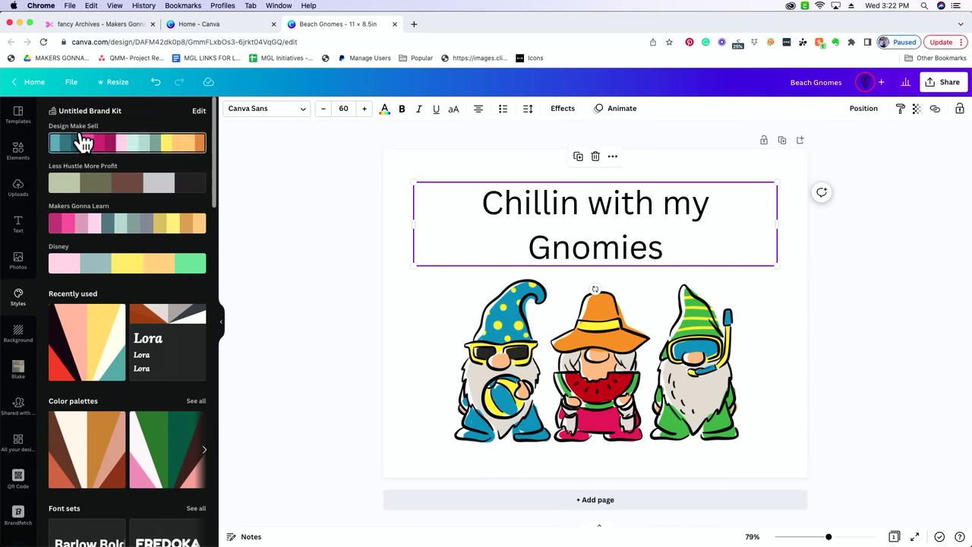
{"action": "left_click", "coordinate": [197, 114]}
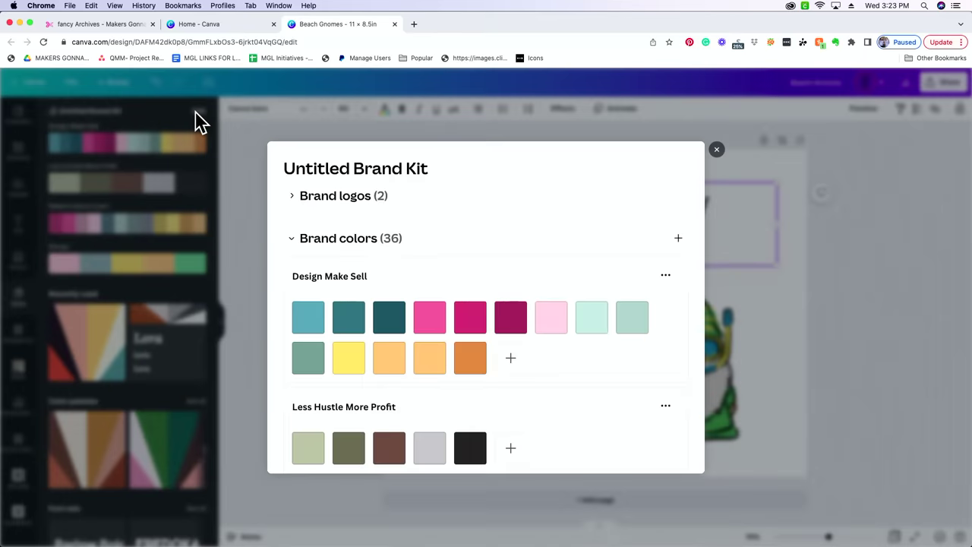
{"action": "scroll", "coordinate": [596, 258], "scroll_direction": "down", "scroll_amount": 1}
{"action": "scroll", "coordinate": [596, 262], "scroll_direction": "down", "scroll_amount": 10}
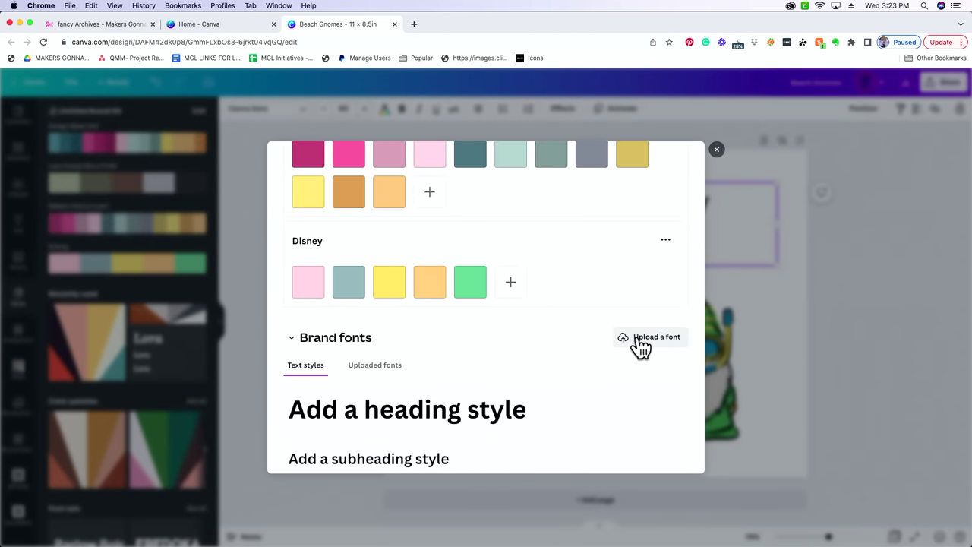
{"action": "left_click", "coordinate": [640, 342]}
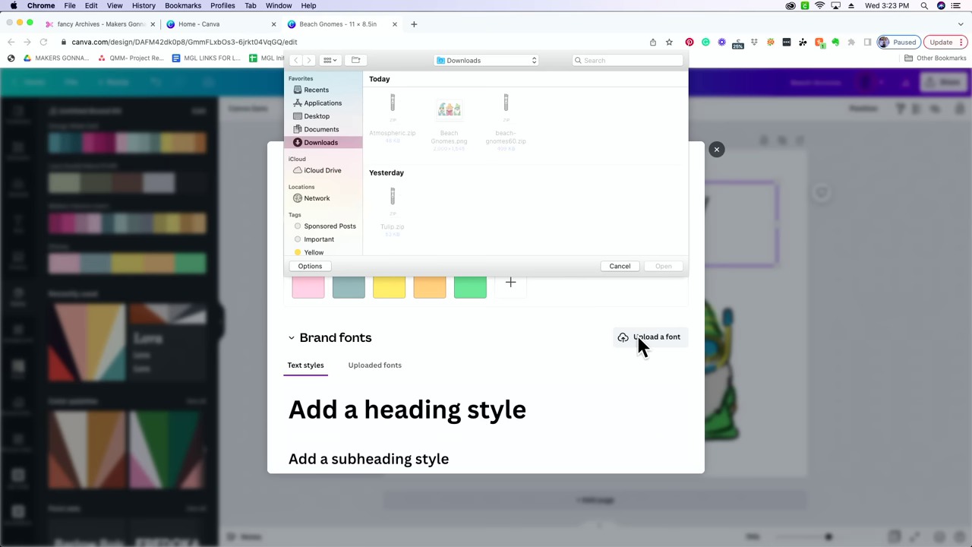
Search the computer for "atmospheric", upload Atmospheric 2.otf as a custom font, confirm the usage rights, and close the Brand Kit
{"action": "left_click", "coordinate": [614, 60]}
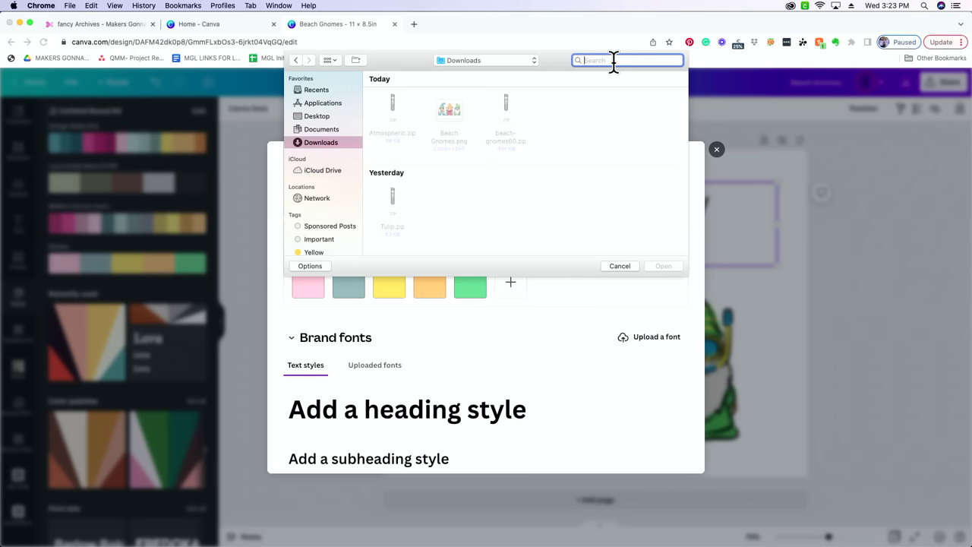
{"action": "type", "text": "atmospheri"}
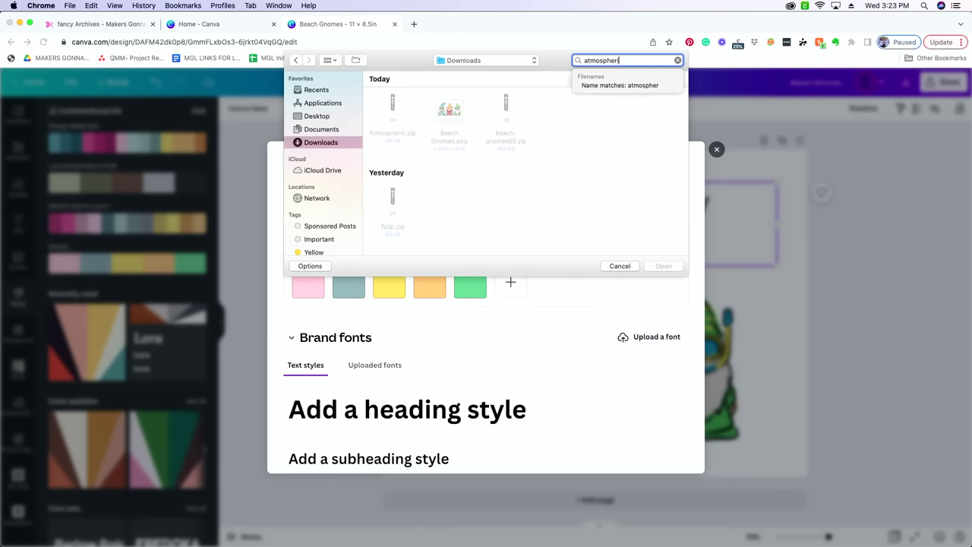
{"action": "type", "text": "c"}
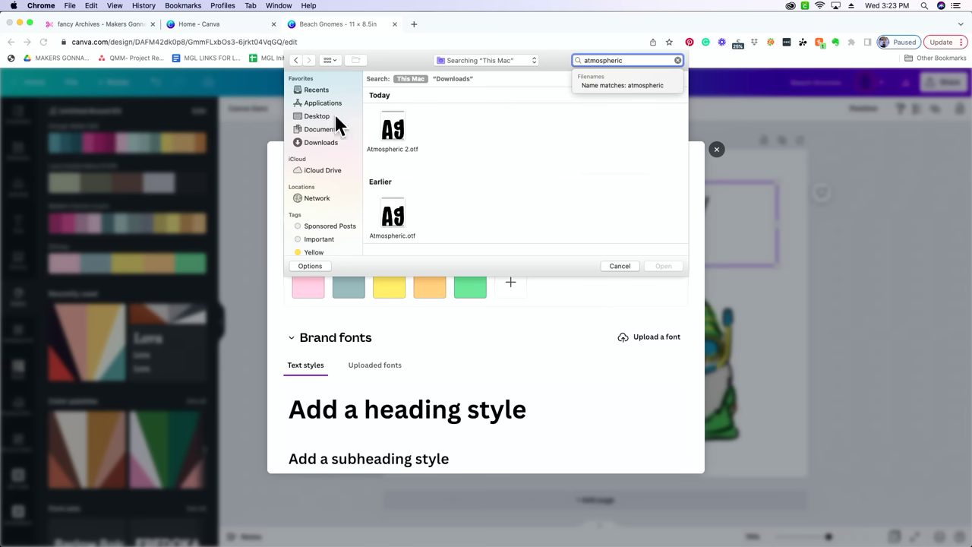
{"action": "double_click", "coordinate": [393, 127]}
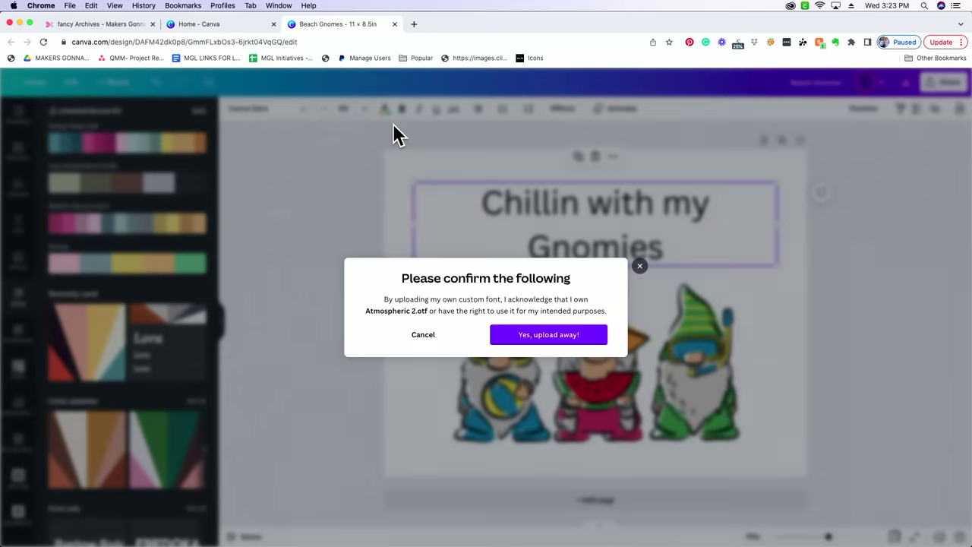
{"action": "left_click", "coordinate": [524, 343]}
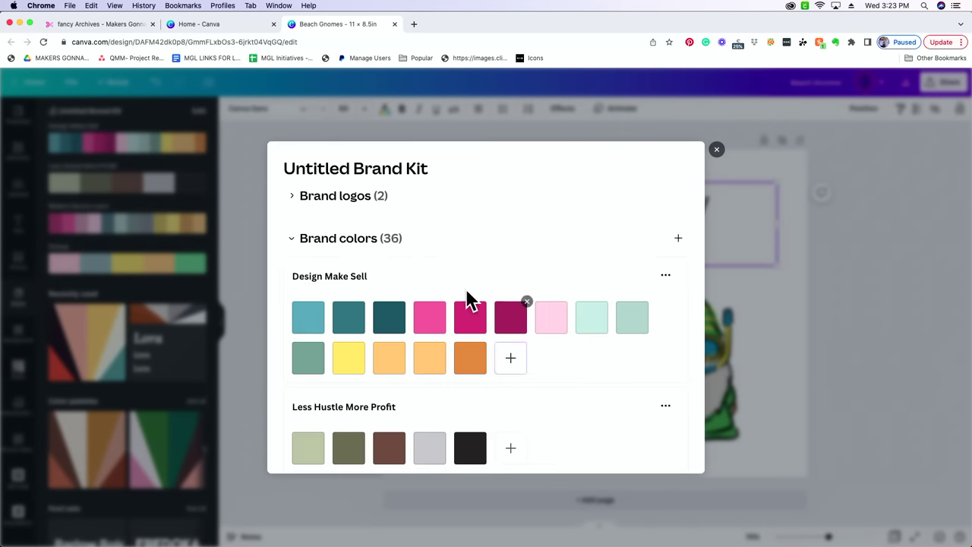
{"action": "left_click", "coordinate": [717, 150]}
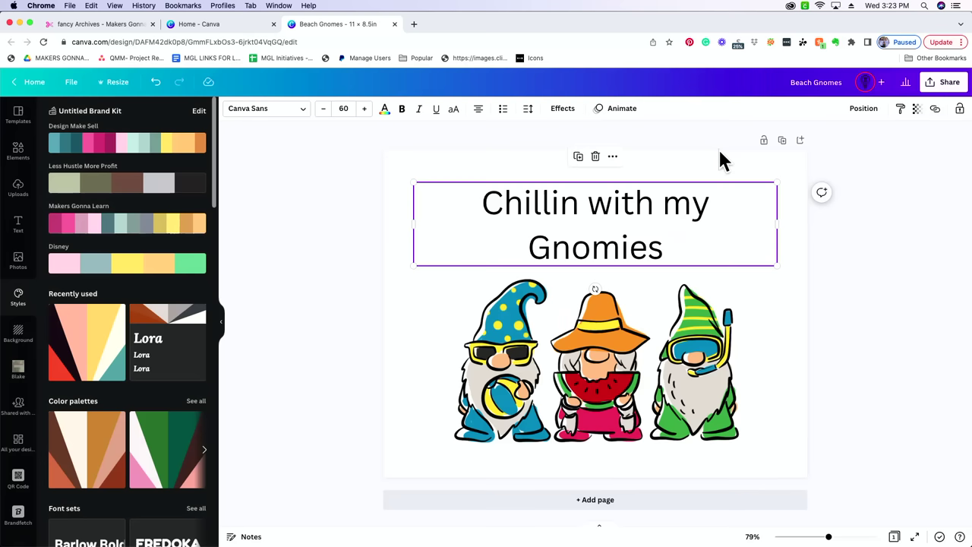
Apply the uploaded Atmospheric font to the whole "Chillin with my Gnomies" text
{"action": "double_click", "coordinate": [624, 258]}
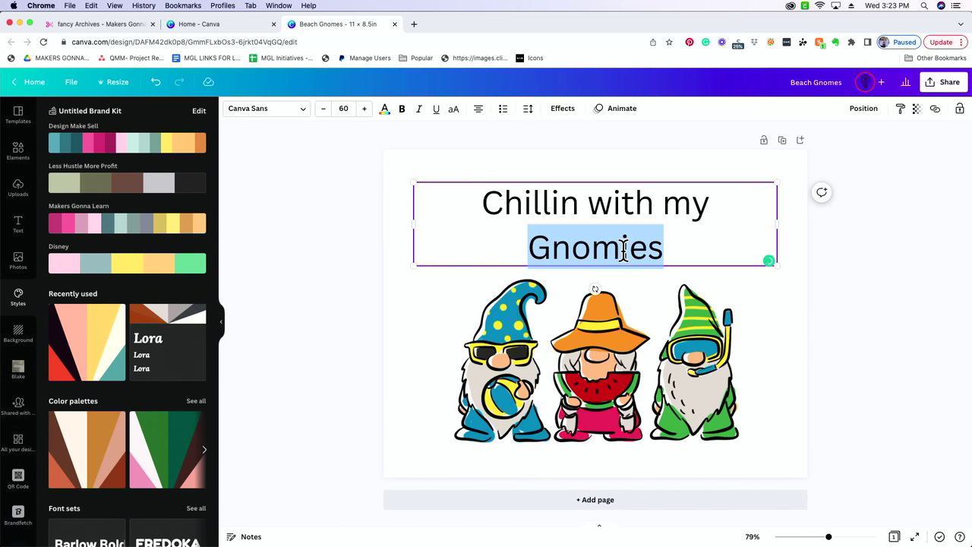
{"action": "key", "text": "super+a"}
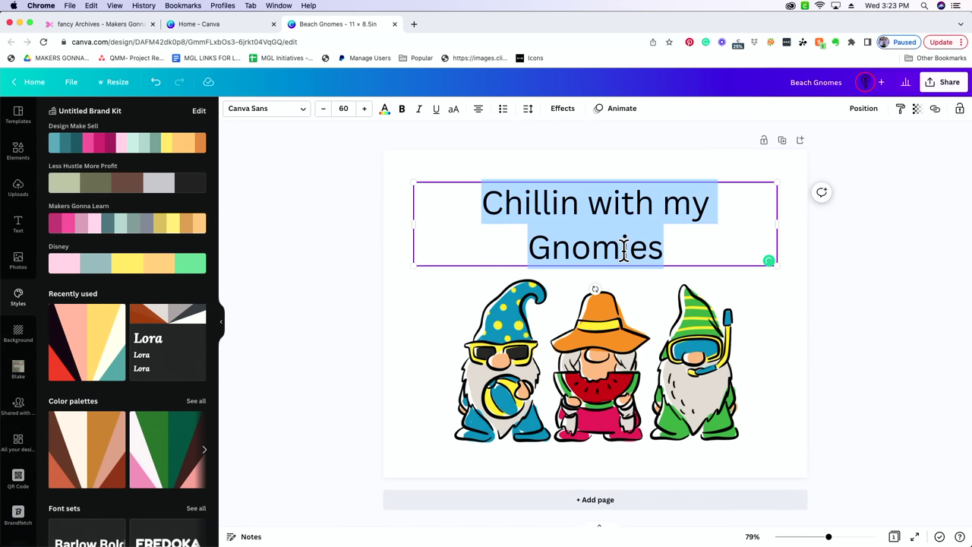
{"action": "left_click", "coordinate": [302, 111]}
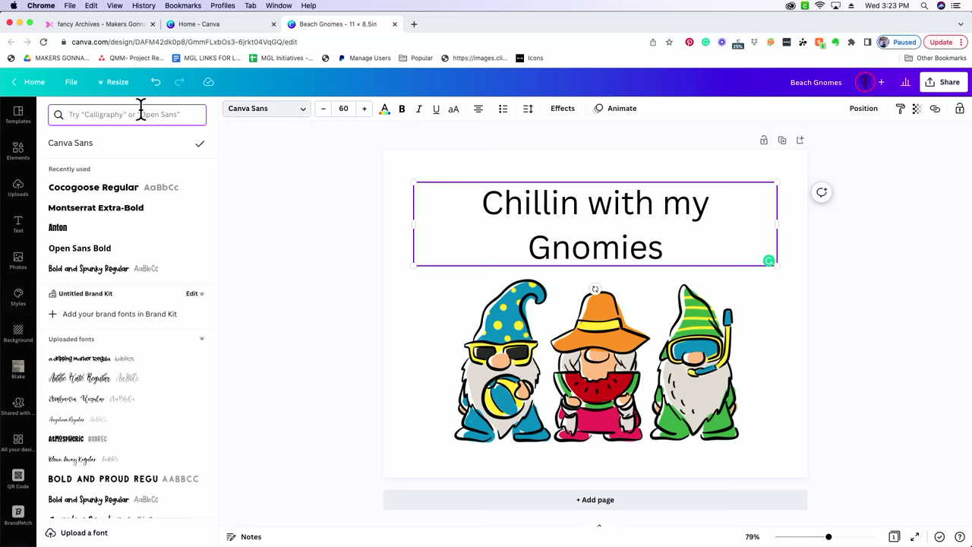
{"action": "type", "text": "atmos"}
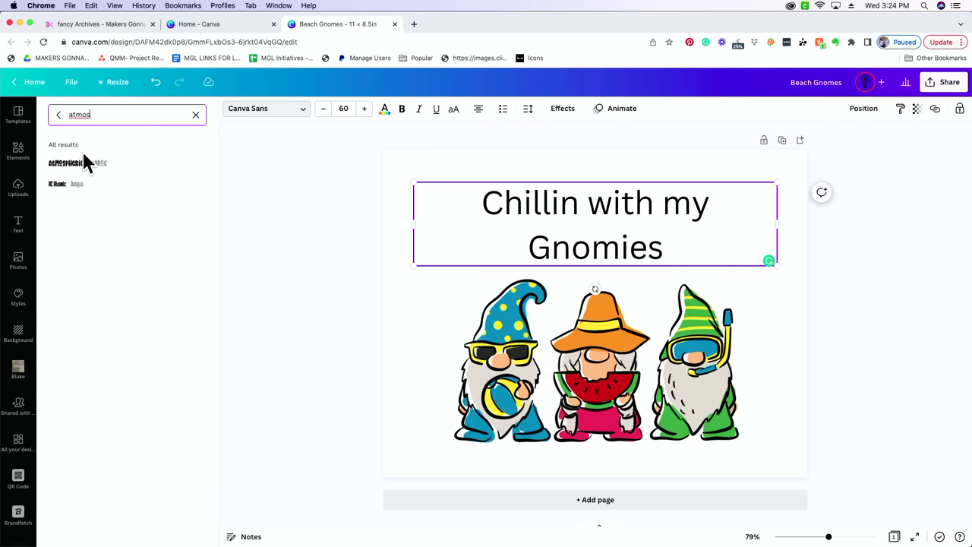
{"action": "left_click", "coordinate": [87, 167]}
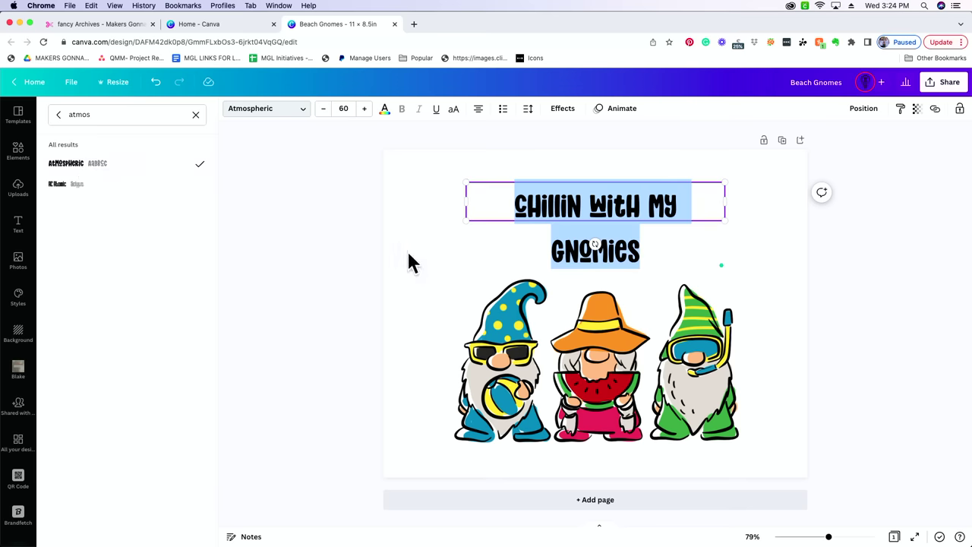
Set the text's font size to 80 and move the text down to just above the gnomes' hats
{"action": "left_click", "coordinate": [365, 109]}
{"action": "left_click", "coordinate": [364, 108]}
{"action": "left_click", "coordinate": [364, 109]}
{"action": "left_click", "coordinate": [364, 108]}
{"action": "left_click", "coordinate": [365, 108]}
{"action": "left_click", "coordinate": [365, 109]}
{"action": "left_click", "coordinate": [365, 108]}
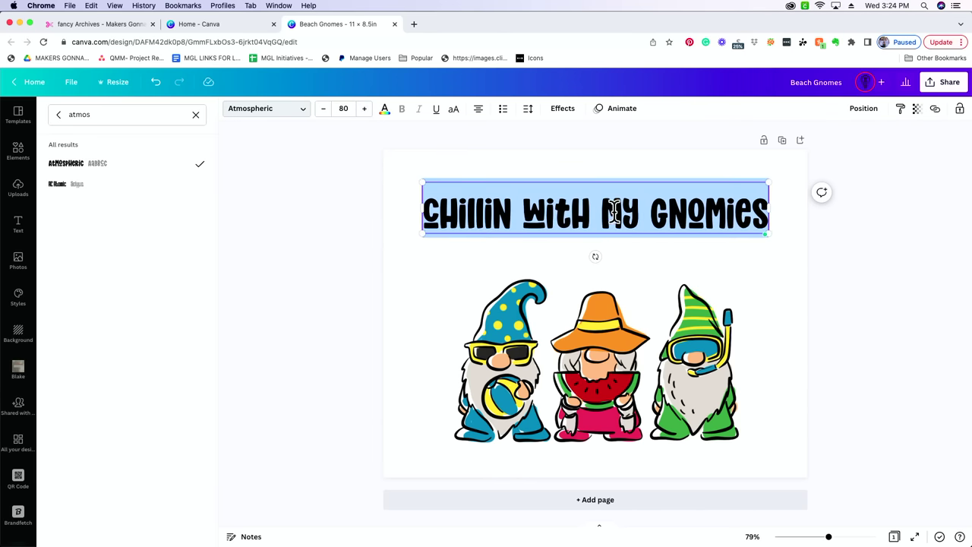
{"action": "key", "text": "Escape"}
{"action": "left_click_drag", "start_coordinate": [462, 217], "coordinate": [461, 248]}
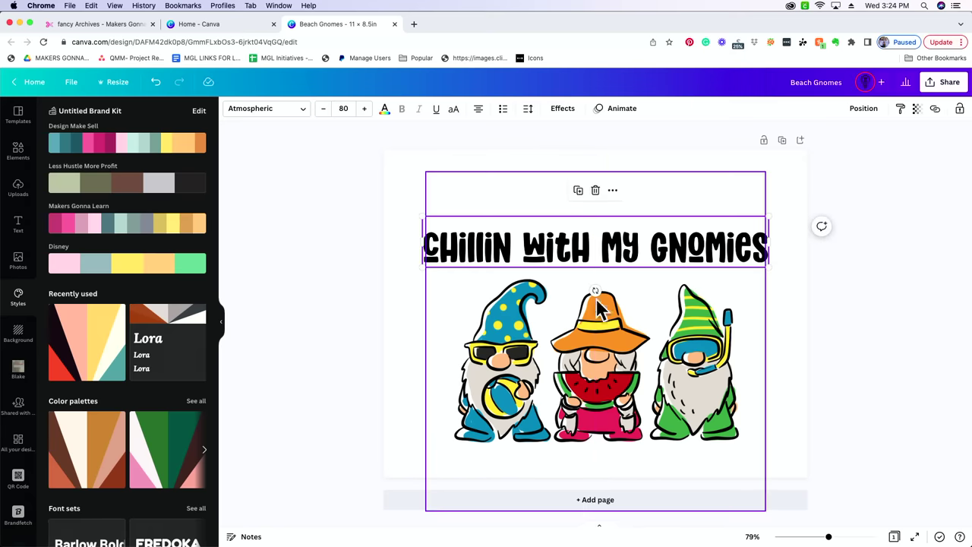
Recolour the whole "Chillin with my Gnomies" text with orange #ED9616 sampled from the middle gnome's hat
{"action": "double_click", "coordinate": [627, 253]}
{"action": "key", "text": "super+a"}
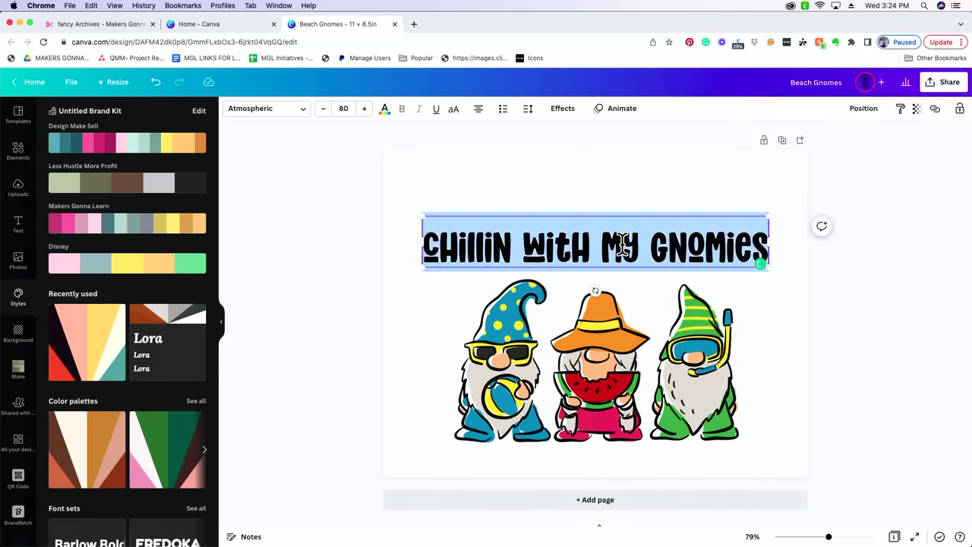
{"action": "left_click", "coordinate": [385, 109]}
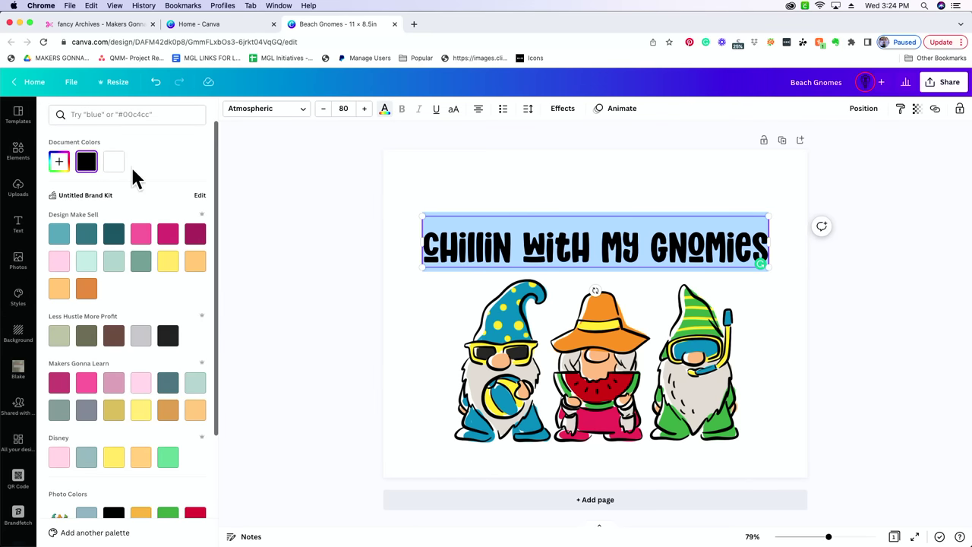
{"action": "left_click", "coordinate": [143, 237]}
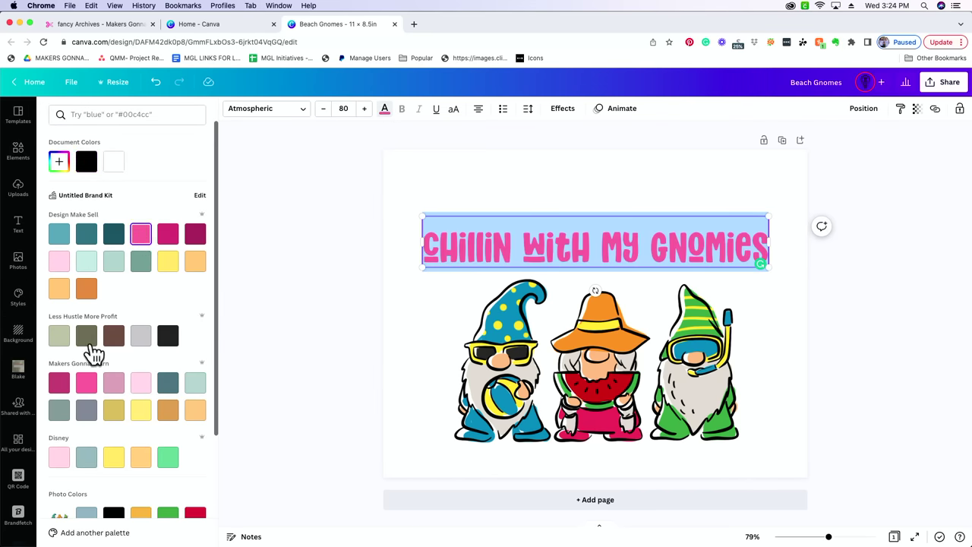
{"action": "left_click", "coordinate": [59, 164]}
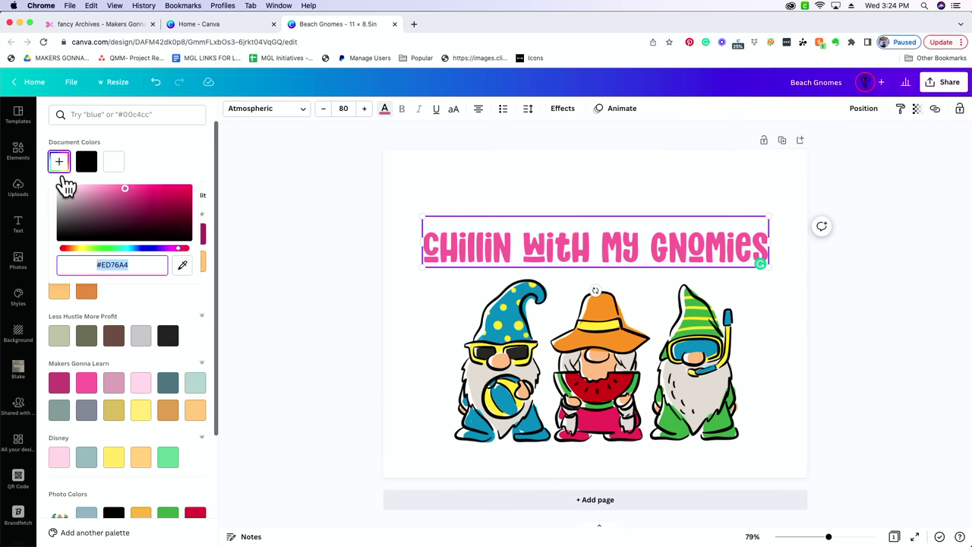
{"action": "left_click", "coordinate": [184, 274]}
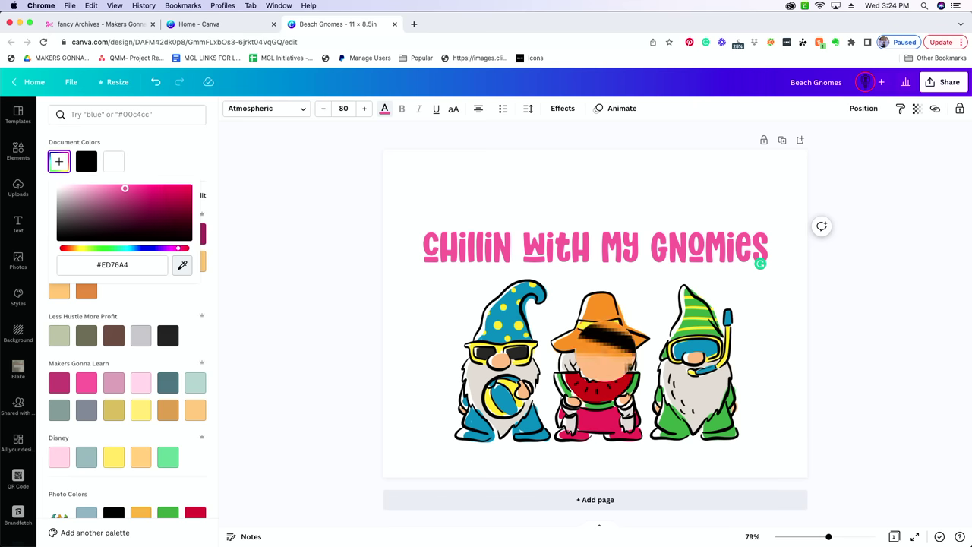
{"action": "left_click", "coordinate": [603, 341]}
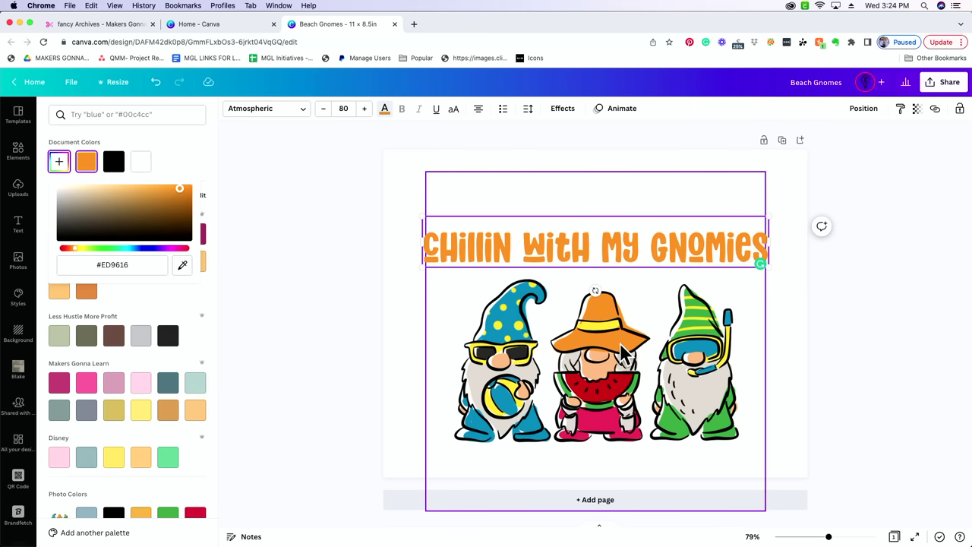
{"action": "left_click", "coordinate": [396, 333]}
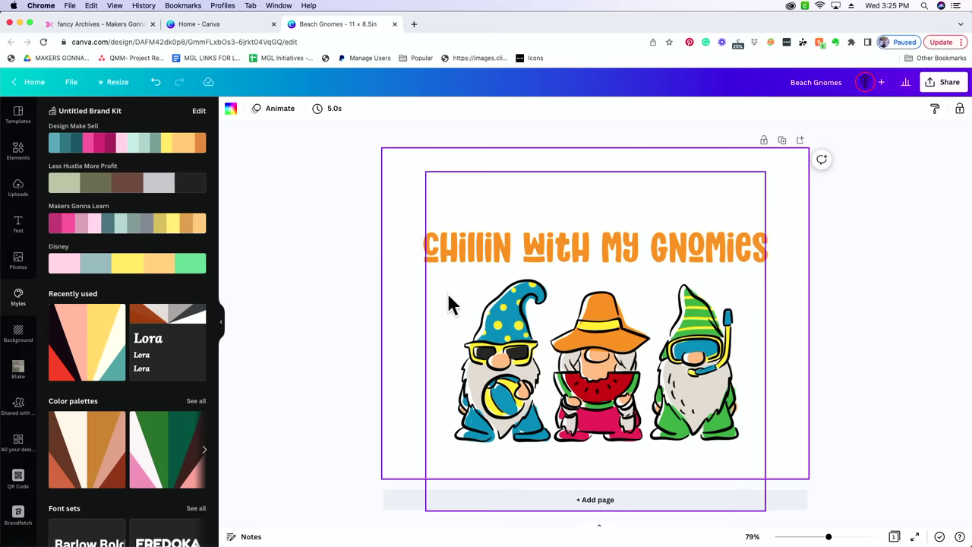
{"action": "left_click", "coordinate": [445, 184]}
{"action": "left_click", "coordinate": [403, 186]}
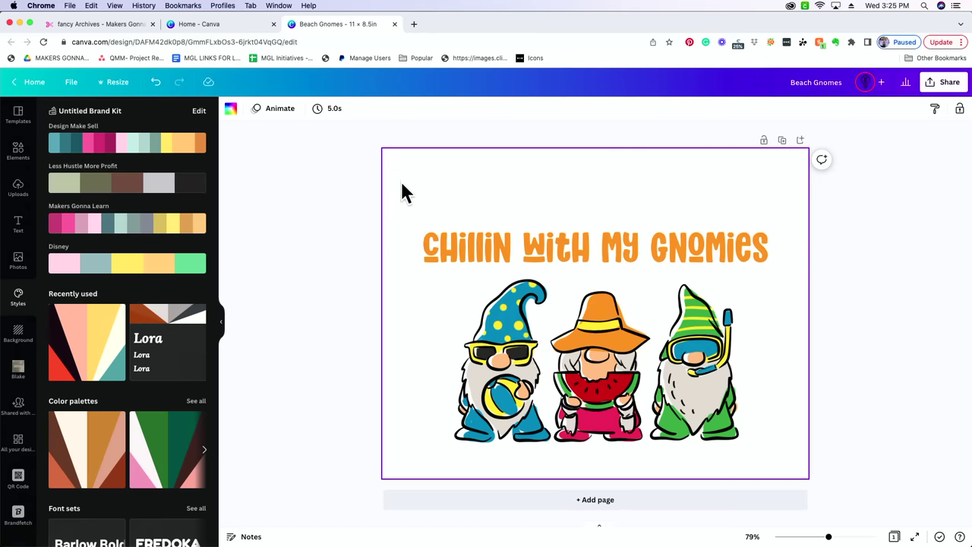
{"action": "left_click", "coordinate": [481, 250]}
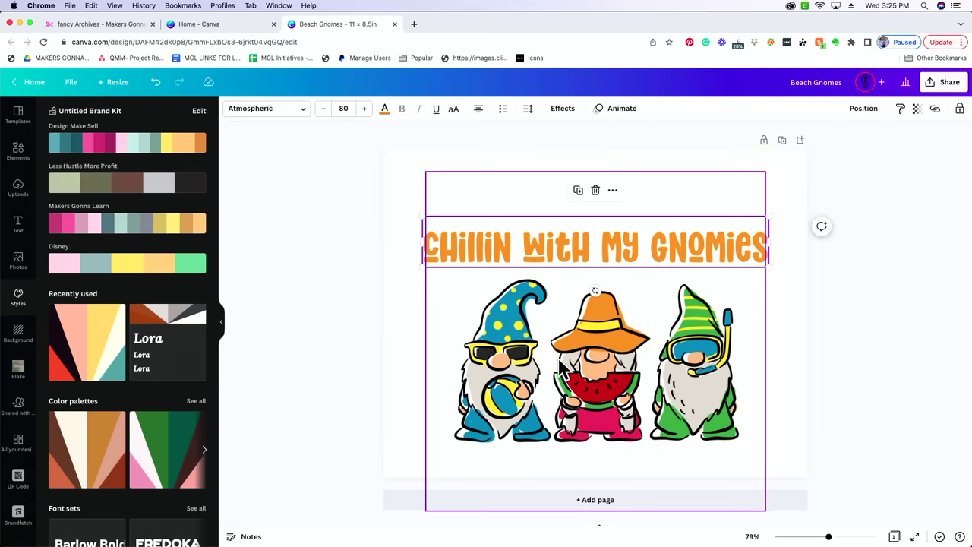
{"action": "left_click", "coordinate": [557, 347]}
{"action": "left_click", "coordinate": [459, 258]}
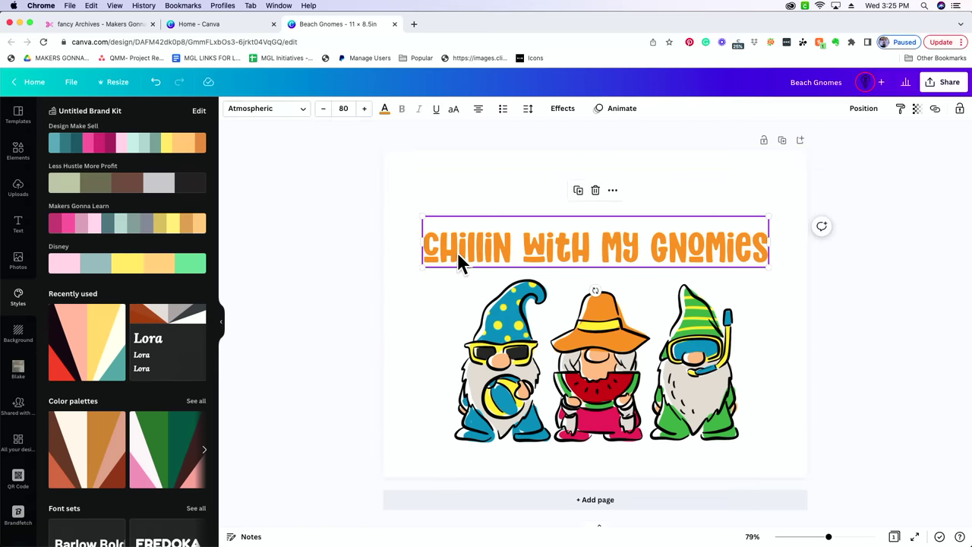
{"action": "left_click", "coordinate": [530, 343]}
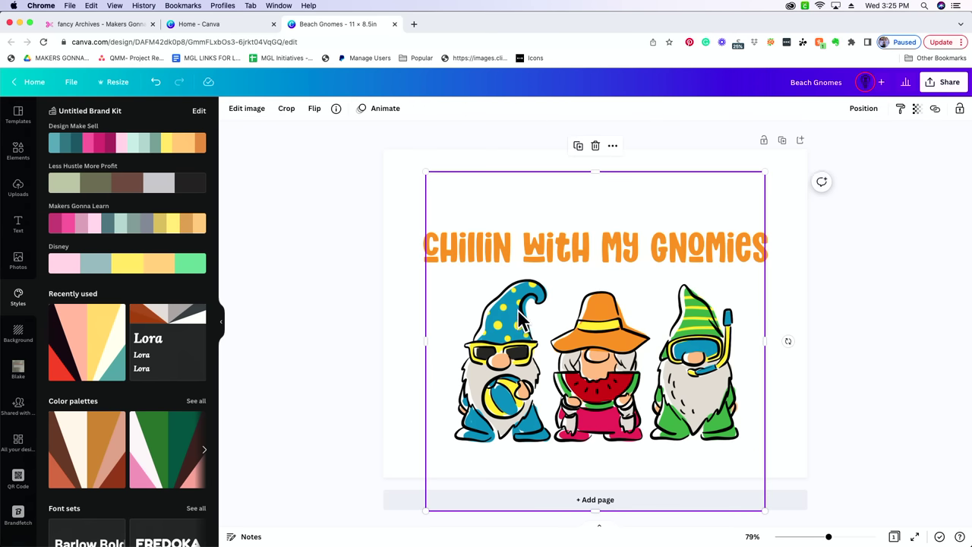
{"action": "left_click", "coordinate": [402, 285]}
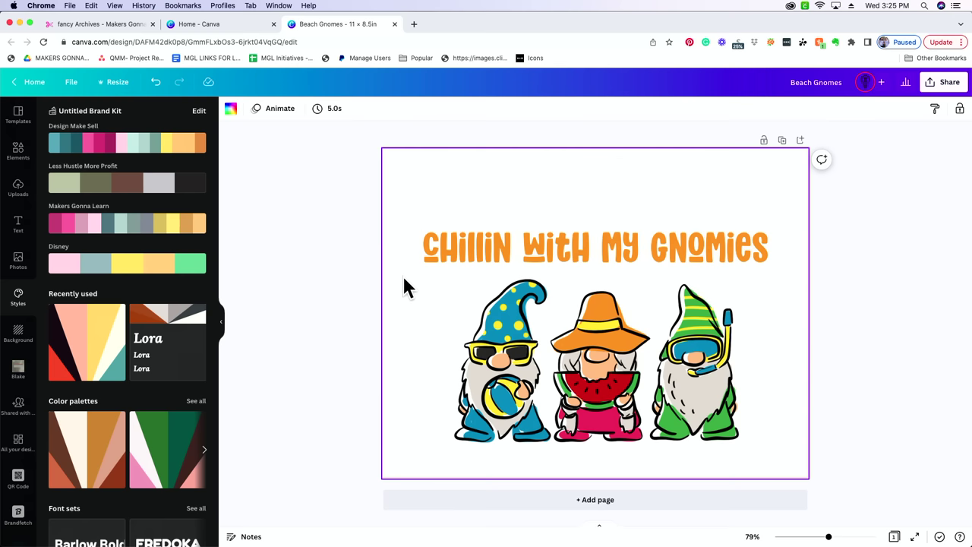
Download the Beach Gnomes design as a PNG at size 1
{"action": "left_click", "coordinate": [950, 85]}
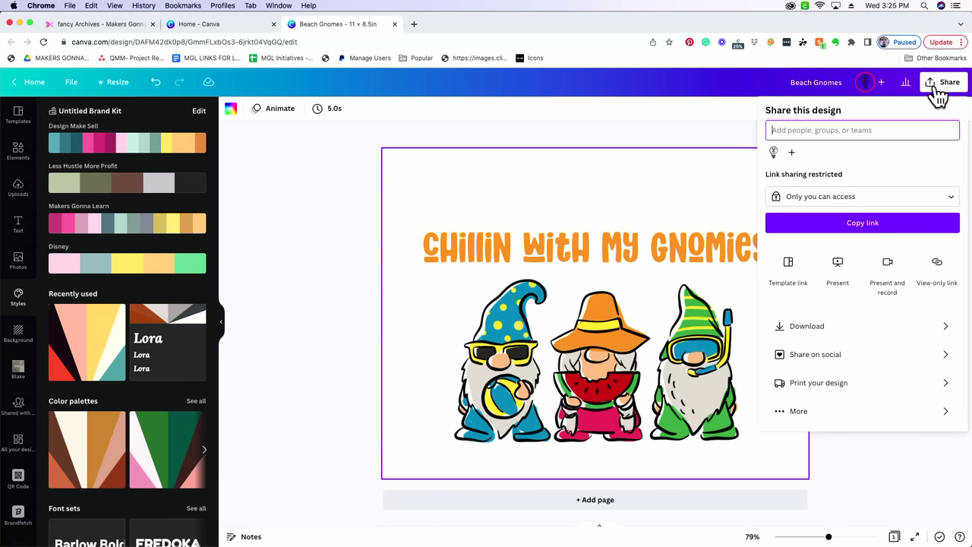
{"action": "left_click", "coordinate": [813, 327]}
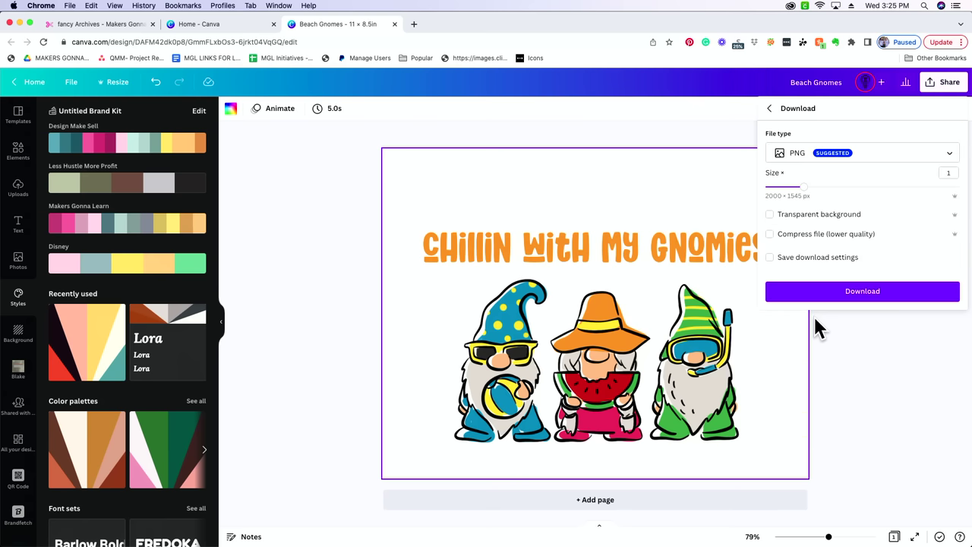
{"action": "left_click", "coordinate": [848, 296]}
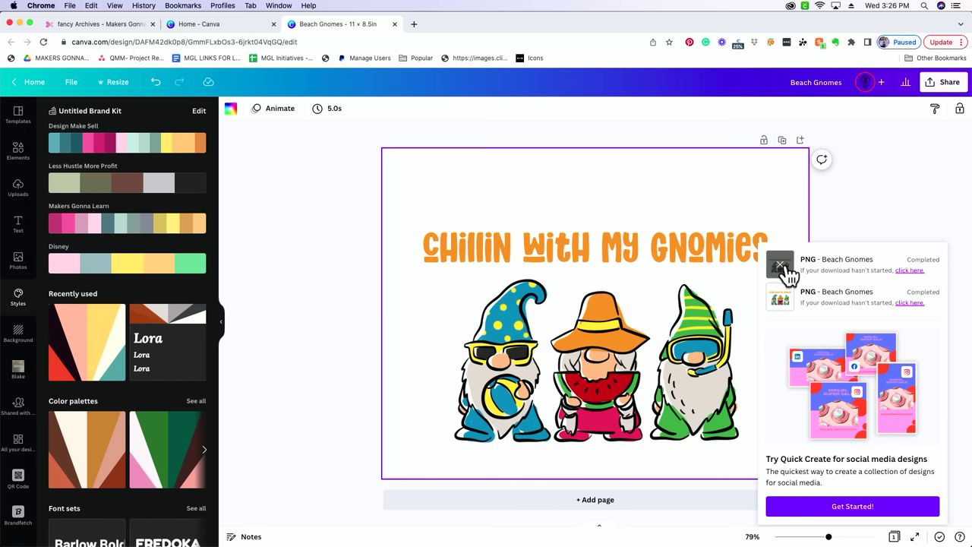
Switch to Finder, search for "beach gnome", and open Beach Gnomes (1).png in Preview
{"action": "mouse_move", "coordinate": [166, 541]}
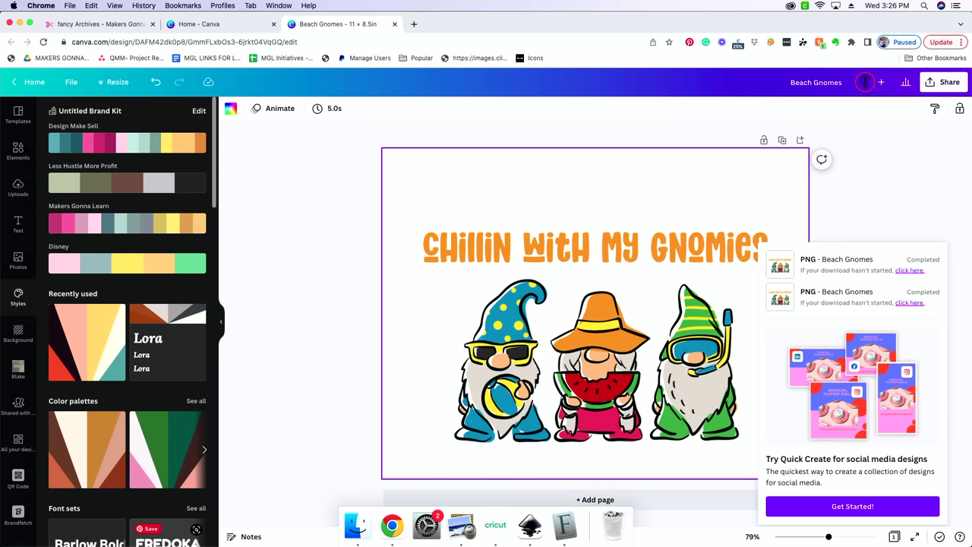
{"action": "left_click", "coordinate": [355, 522]}
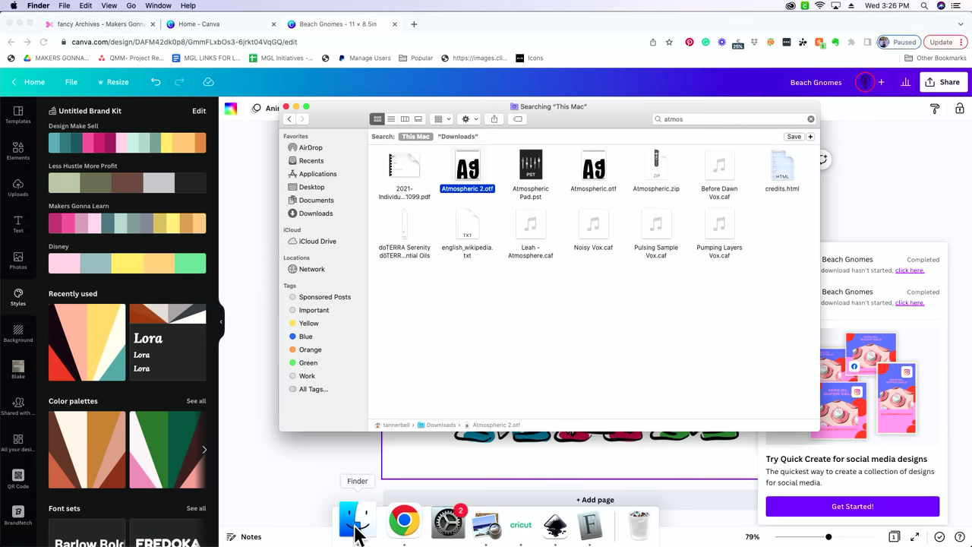
{"action": "left_click", "coordinate": [729, 118]}
{"action": "type", "text": "beach gnome"}
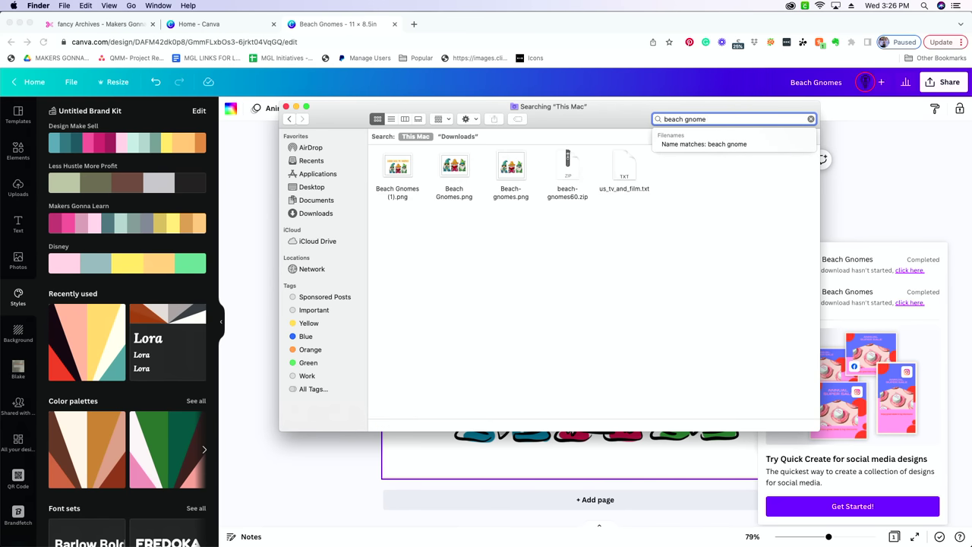
{"action": "double_click", "coordinate": [399, 165]}
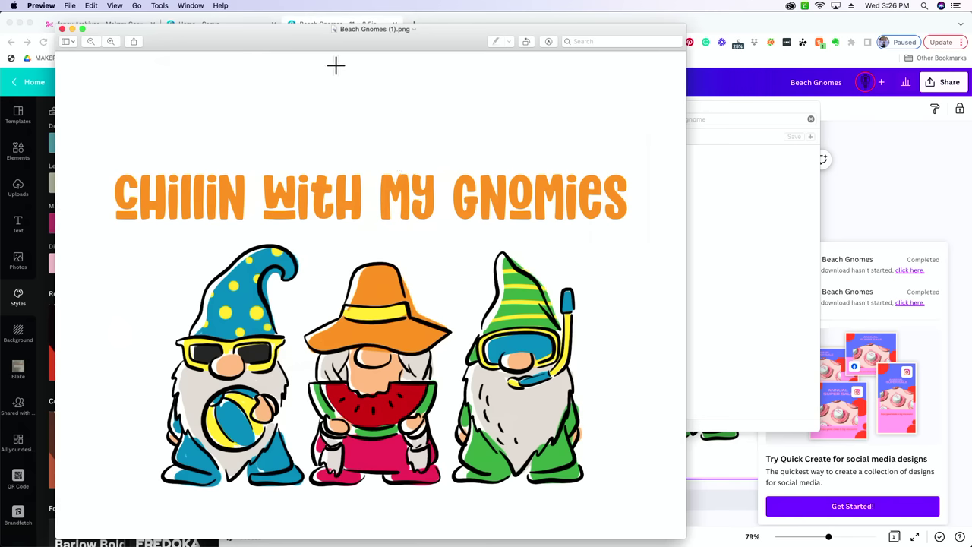
Flip the Beach Gnomes (1).png image horizontally to mirror it
{"action": "left_click", "coordinate": [196, 6]}
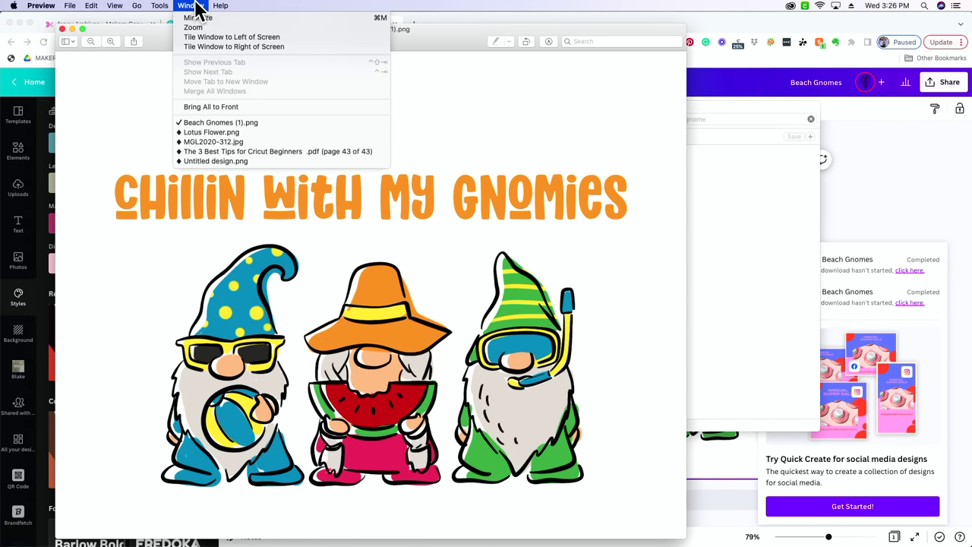
{"action": "mouse_move", "coordinate": [162, 6]}
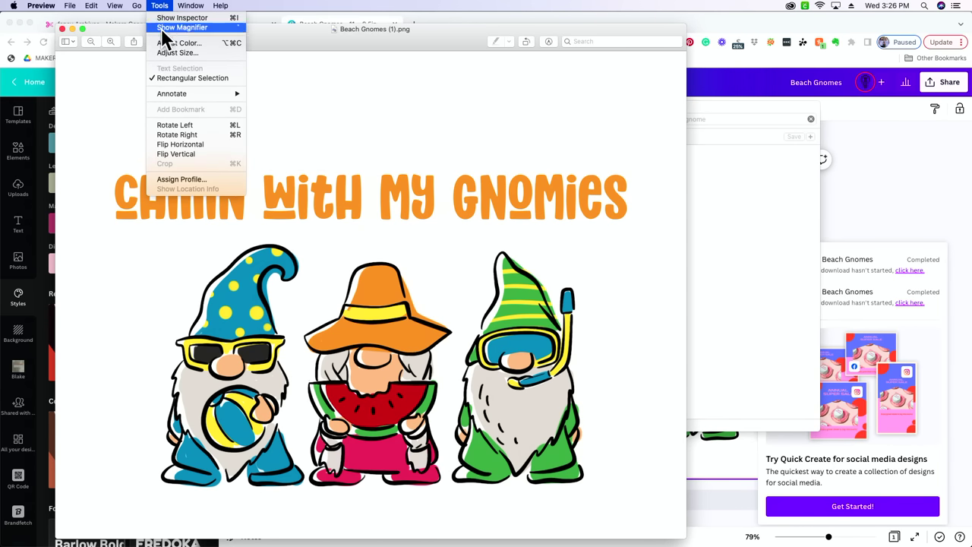
{"action": "left_click", "coordinate": [204, 143]}
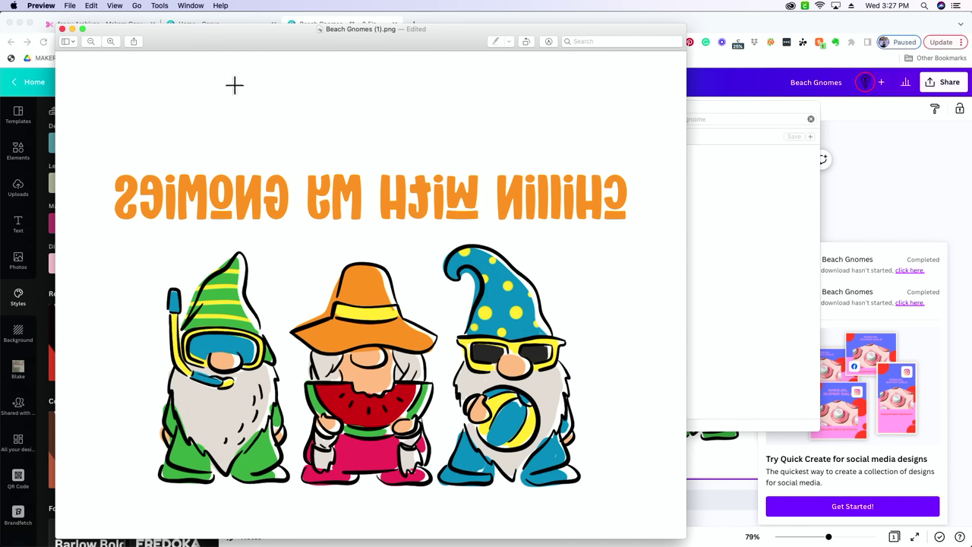
Send the mirrored Beach Gnomes (1).png image to print from Preview
{"action": "left_click", "coordinate": [69, 6]}
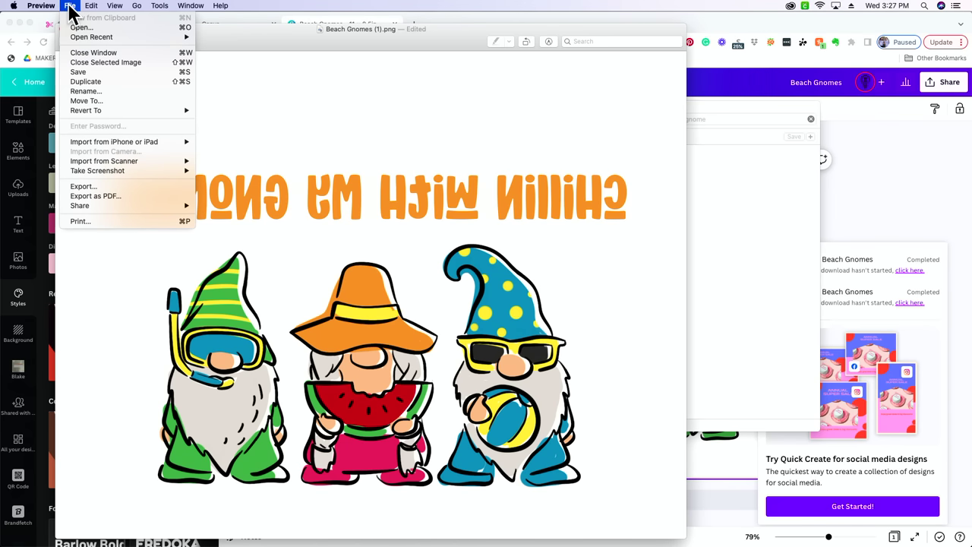
{"action": "left_click", "coordinate": [106, 220]}
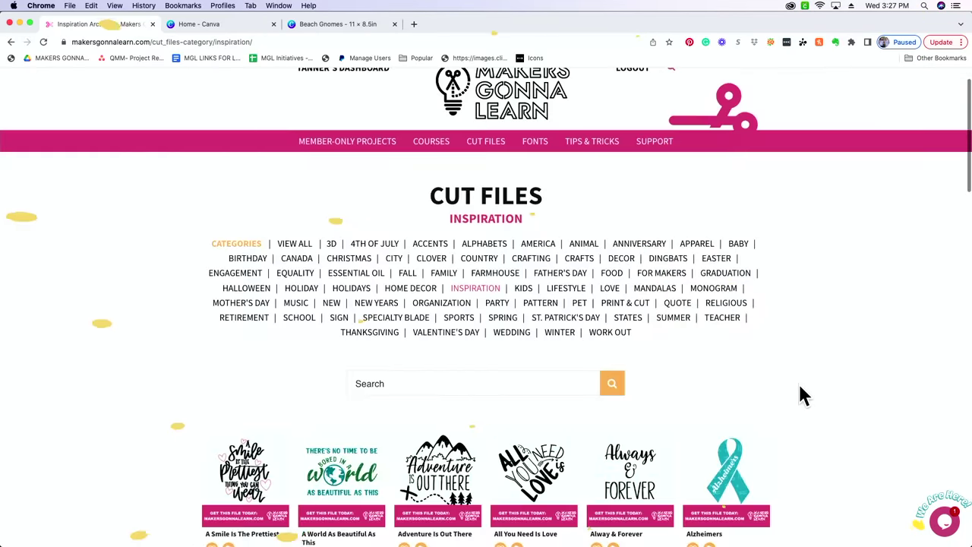
Download the Autism In Puzzle Pieces cut file from the Inspiration category and open its extracted folder in Finder
{"action": "scroll", "coordinate": [799, 385], "scroll_direction": "down", "scroll_amount": 3}
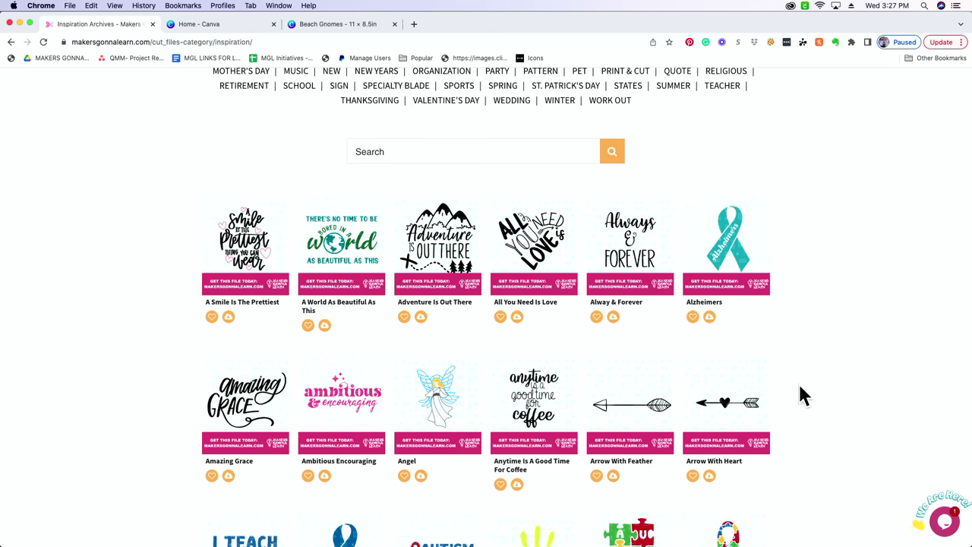
{"action": "scroll", "coordinate": [800, 382], "scroll_direction": "down", "scroll_amount": 1}
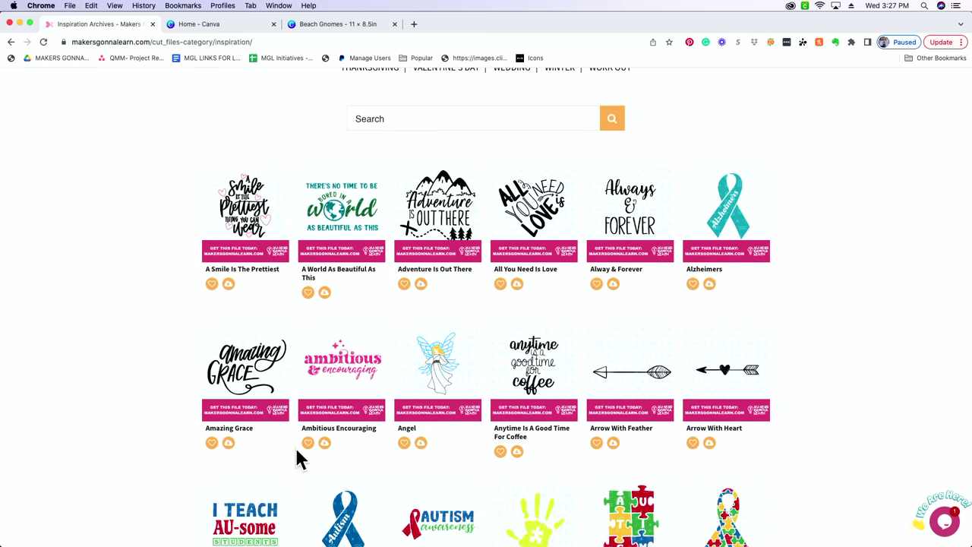
{"action": "scroll", "coordinate": [296, 441], "scroll_direction": "down", "scroll_amount": 3}
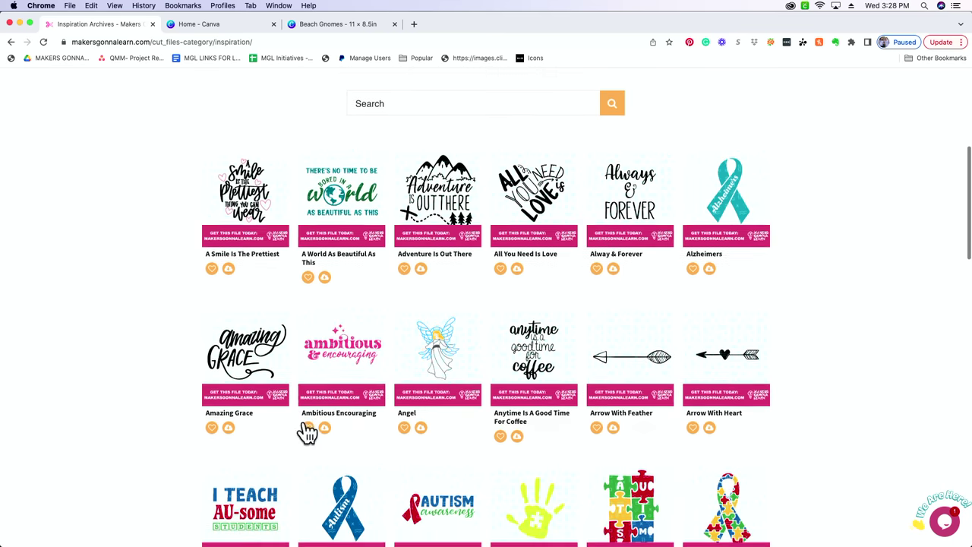
{"action": "scroll", "coordinate": [357, 398], "scroll_direction": "down", "scroll_amount": 1}
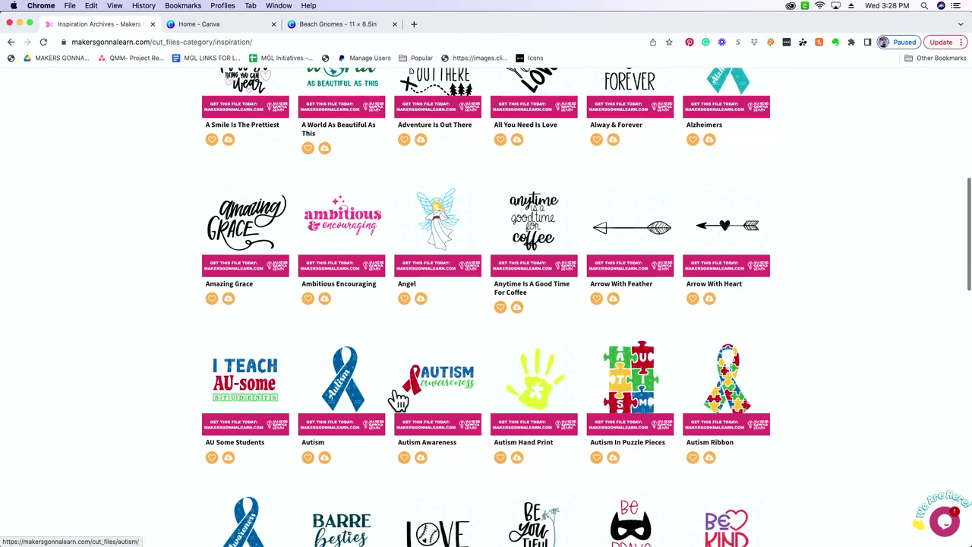
{"action": "left_click", "coordinate": [614, 457]}
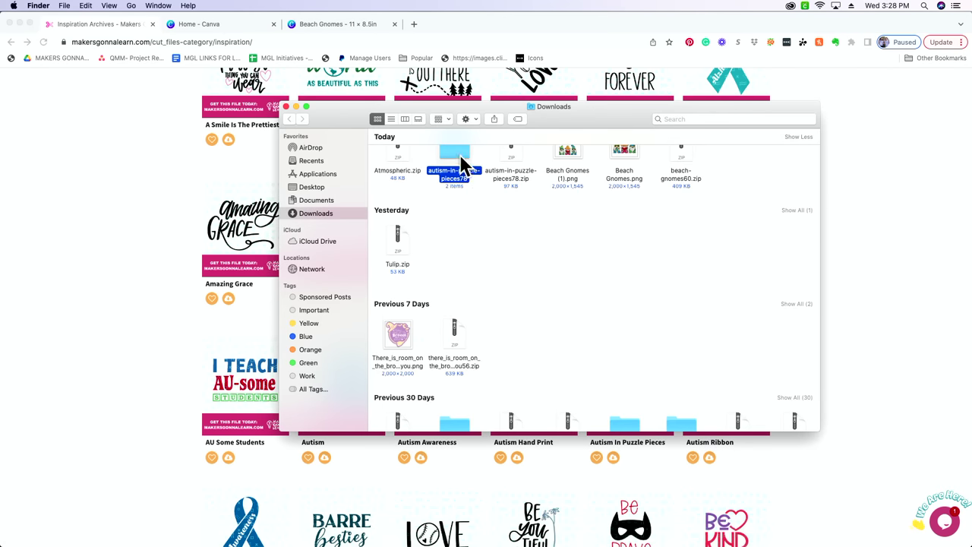
{"action": "double_click", "coordinate": [463, 162]}
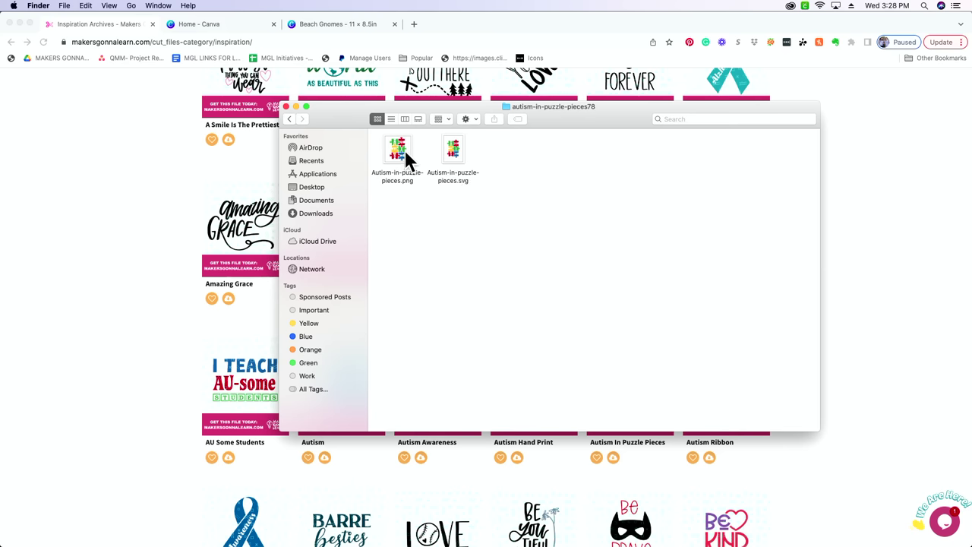
Place Autism-in-puzzle-pieces.png from Finder into the emptied Beach Gnomes design, arranging both windows so the file can be brought across
{"action": "left_click_drag", "start_coordinate": [594, 123], "coordinate": [714, 55]}
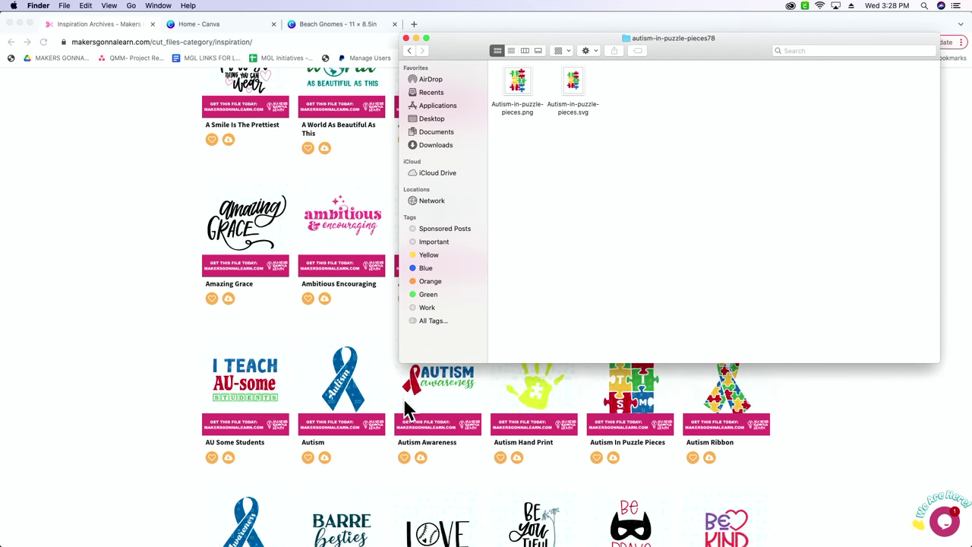
{"action": "left_click_drag", "start_coordinate": [718, 46], "coordinate": [740, 27]}
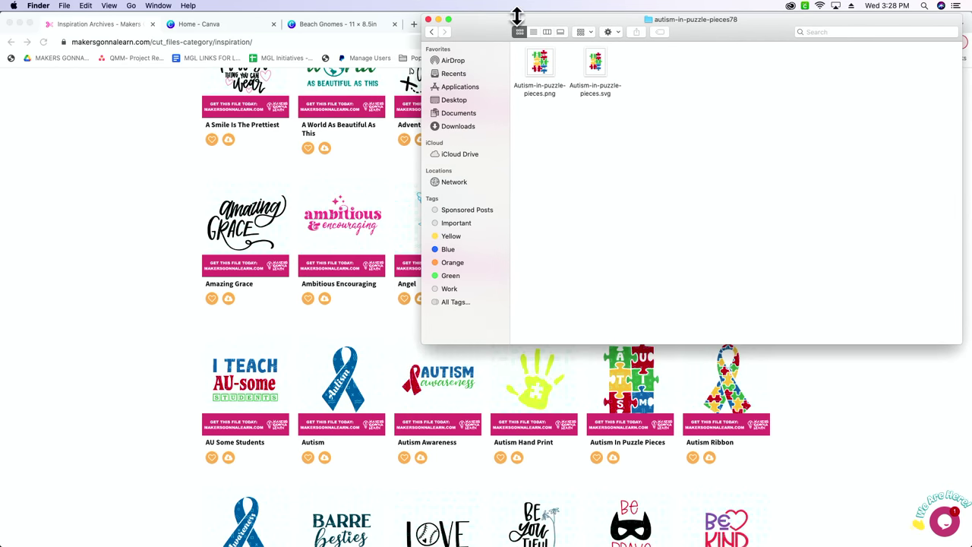
{"action": "left_click", "coordinate": [338, 25]}
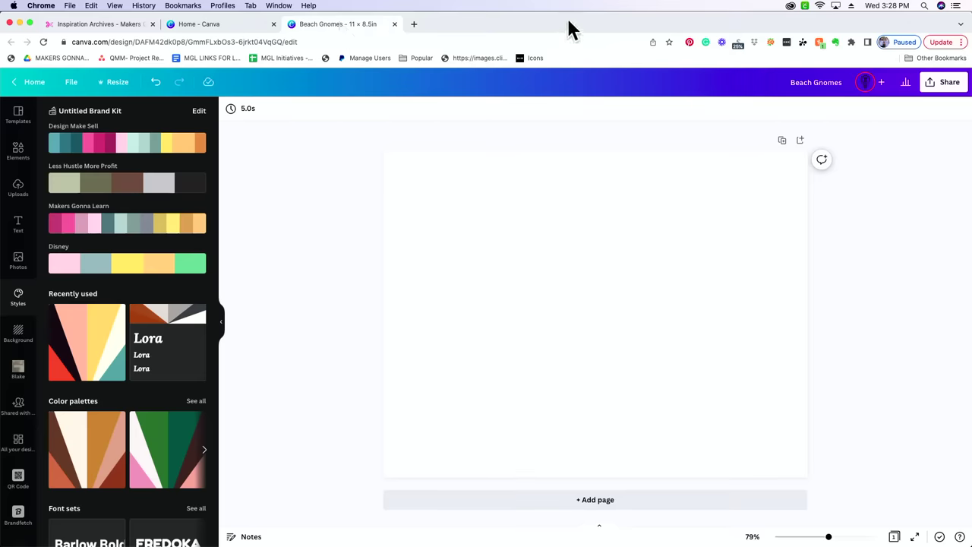
{"action": "left_click_drag", "start_coordinate": [569, 26], "coordinate": [549, 102]}
{"action": "left_click", "coordinate": [732, 32]}
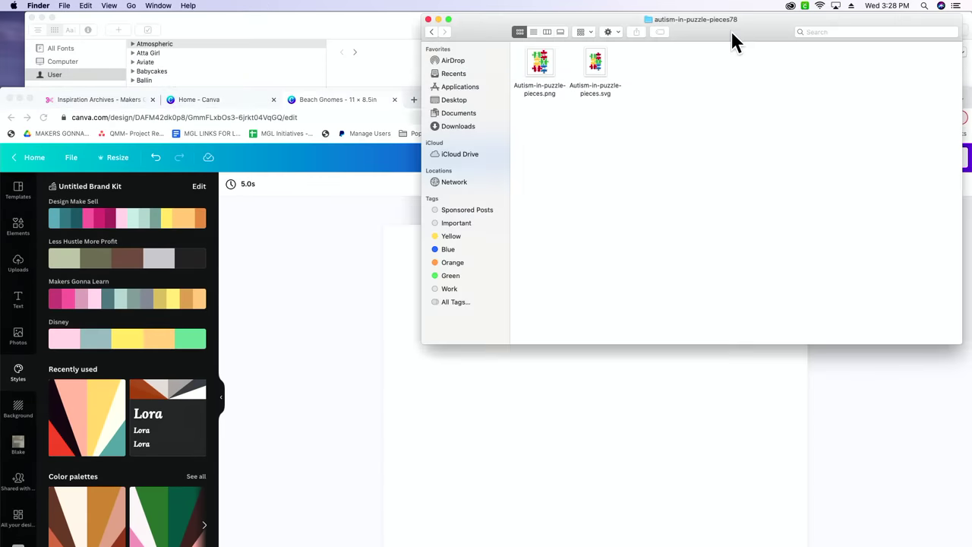
{"action": "left_click", "coordinate": [541, 66]}
{"action": "left_click_drag", "start_coordinate": [540, 65], "coordinate": [440, 404]}
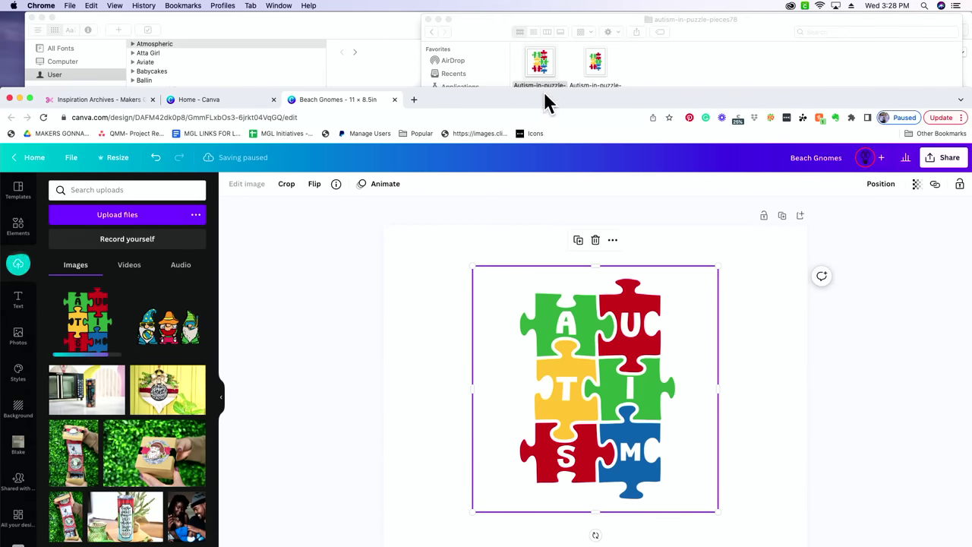
{"action": "left_click_drag", "start_coordinate": [544, 93], "coordinate": [549, 28]}
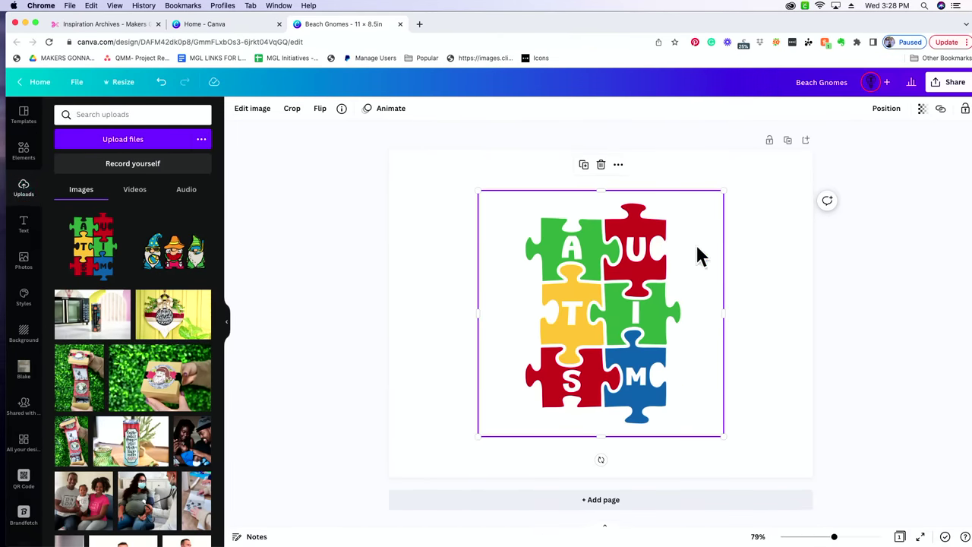
Enlarge the puzzle image to about 9 × 9 in so the artwork fills the page height
{"action": "left_click_drag", "start_coordinate": [721, 190], "coordinate": [766, 146]}
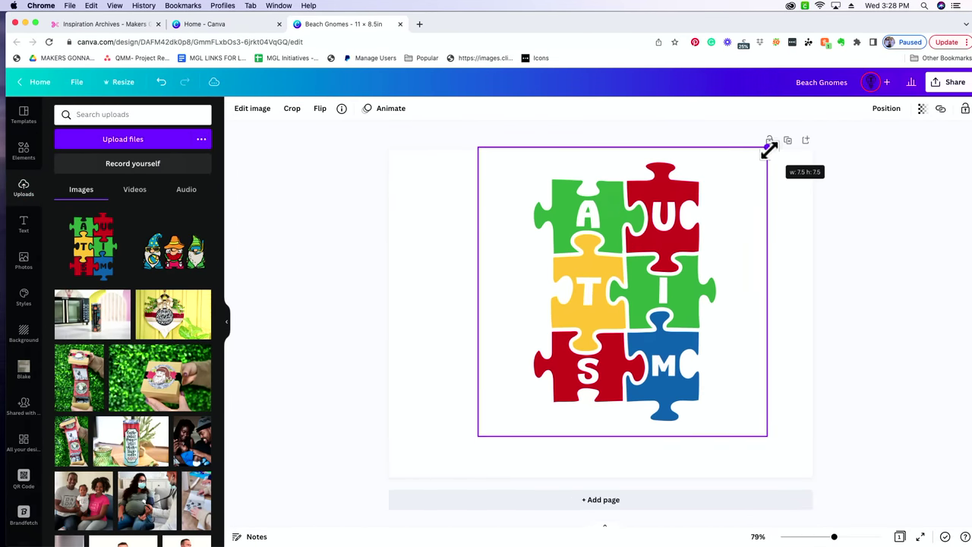
{"action": "left_click_drag", "start_coordinate": [478, 435], "coordinate": [419, 487]}
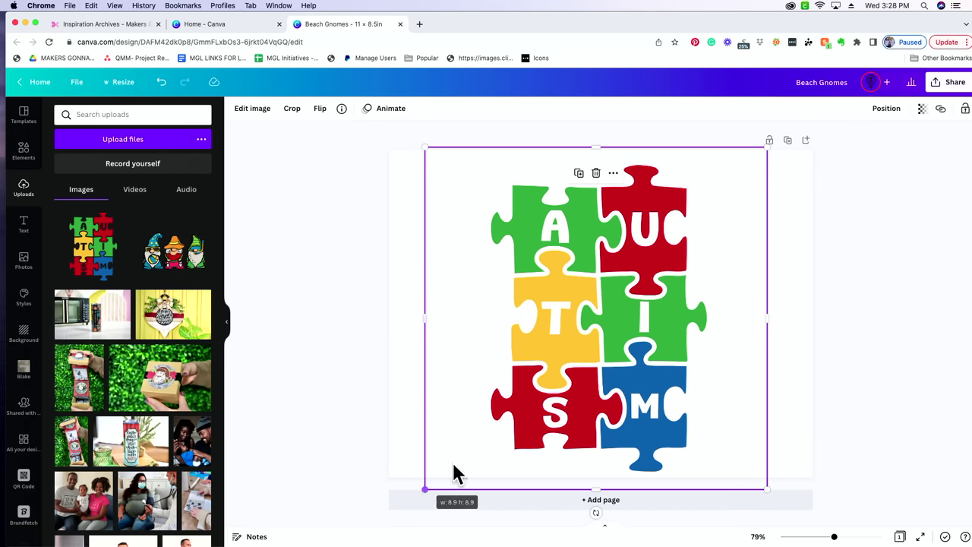
{"action": "left_click_drag", "start_coordinate": [764, 147], "coordinate": [775, 140]}
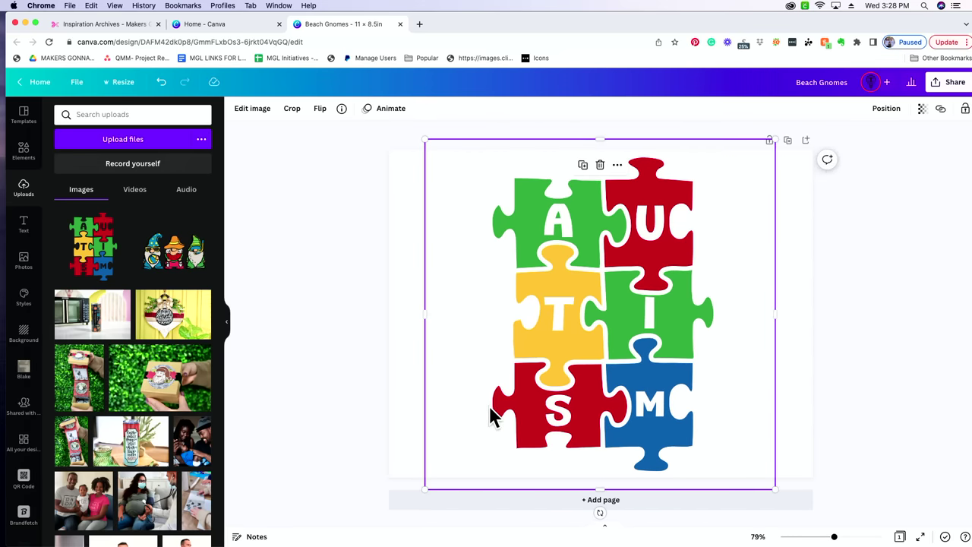
Flip the puzzle image horizontally to mirror it, and deselect it
{"action": "left_click", "coordinate": [321, 110]}
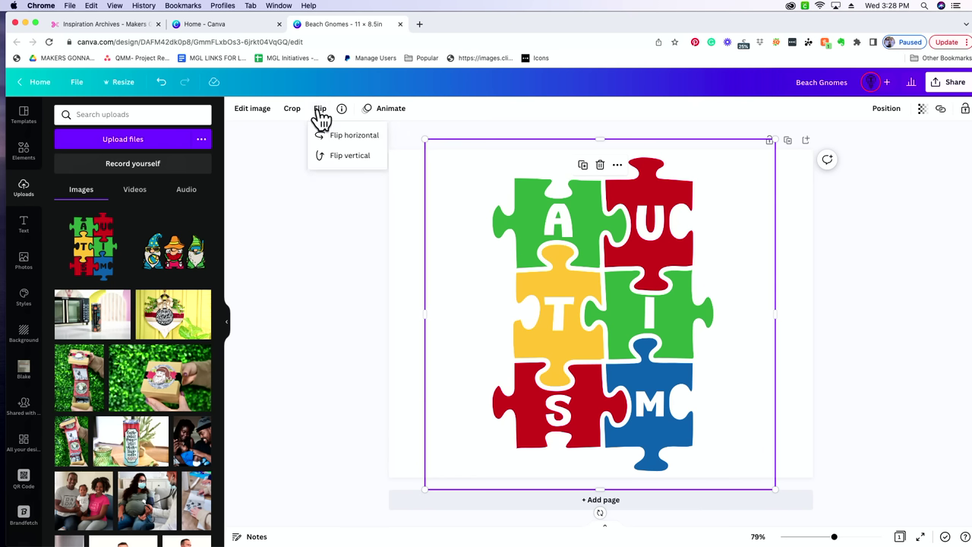
{"action": "left_click", "coordinate": [322, 138]}
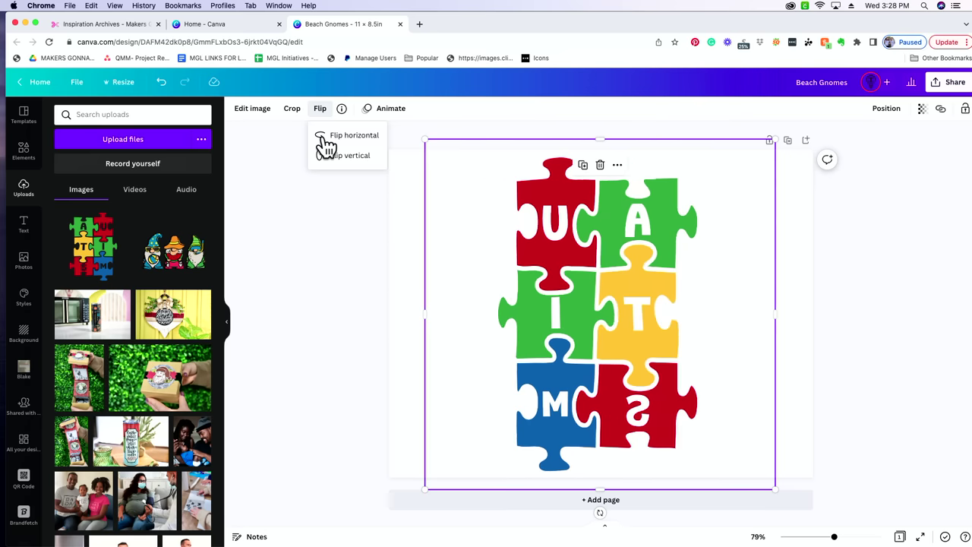
{"action": "left_click", "coordinate": [359, 290]}
{"action": "left_click", "coordinate": [360, 289]}
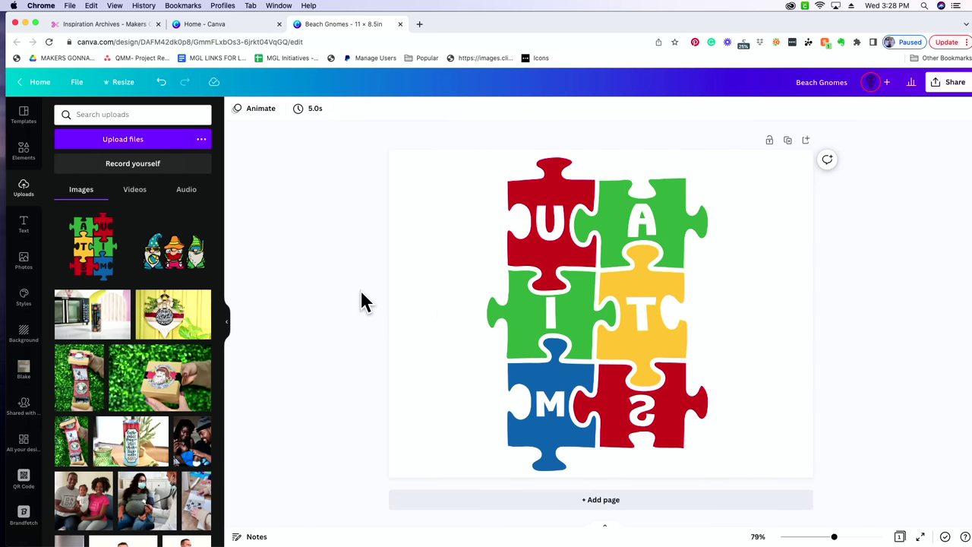
Rename the design as Autism Puzzle
{"action": "left_click", "coordinate": [956, 83]}
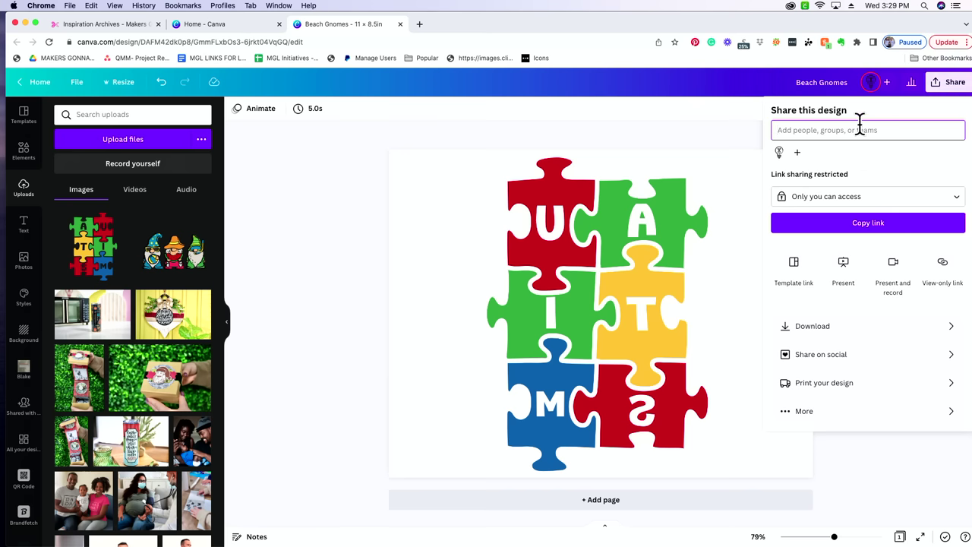
{"action": "left_click", "coordinate": [816, 83]}
{"action": "left_click", "coordinate": [813, 82]}
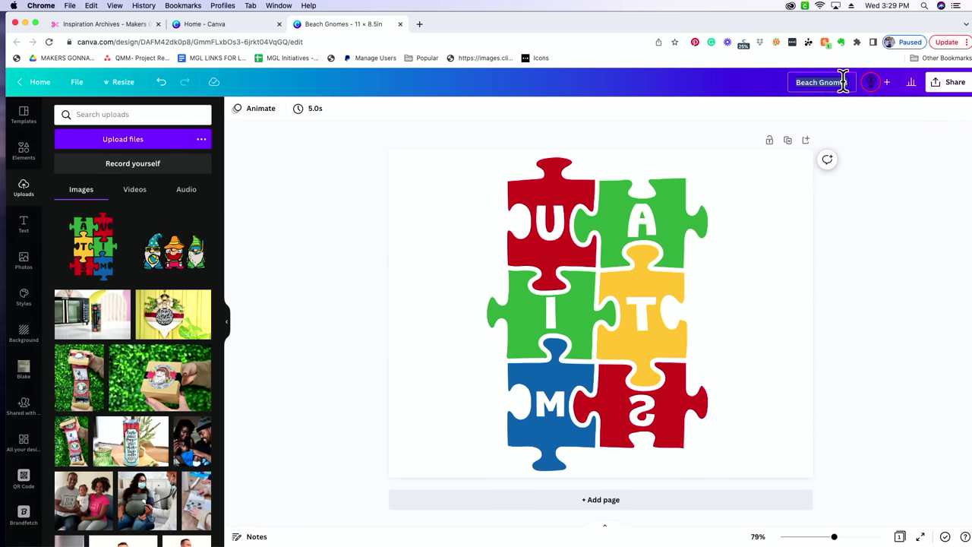
{"action": "key", "text": "Left"}
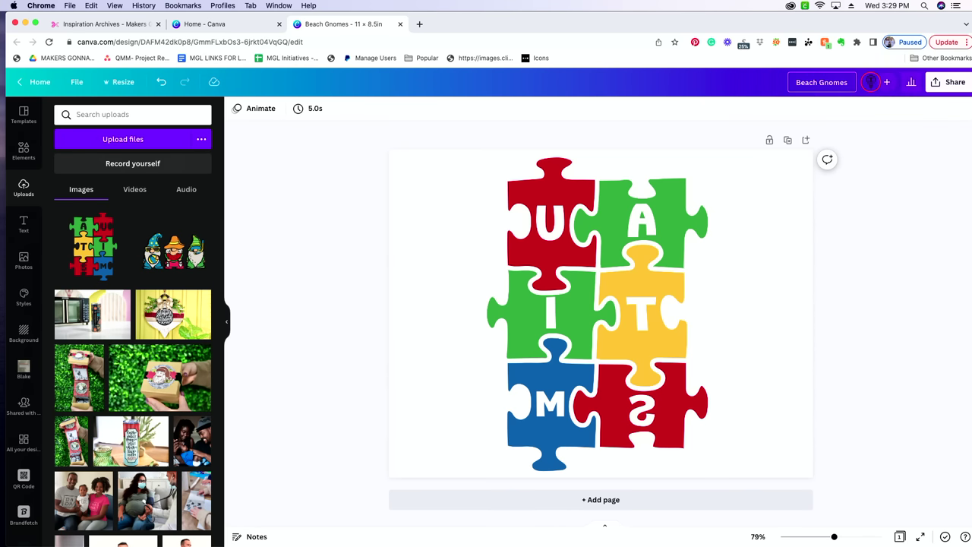
{"action": "left_click_drag", "start_coordinate": [850, 82], "coordinate": [792, 80]}
{"action": "type", "text": "Autism Puzzle"}
Download the Autism Puzzle design as a PNG at size 1
{"action": "left_click", "coordinate": [951, 83]}
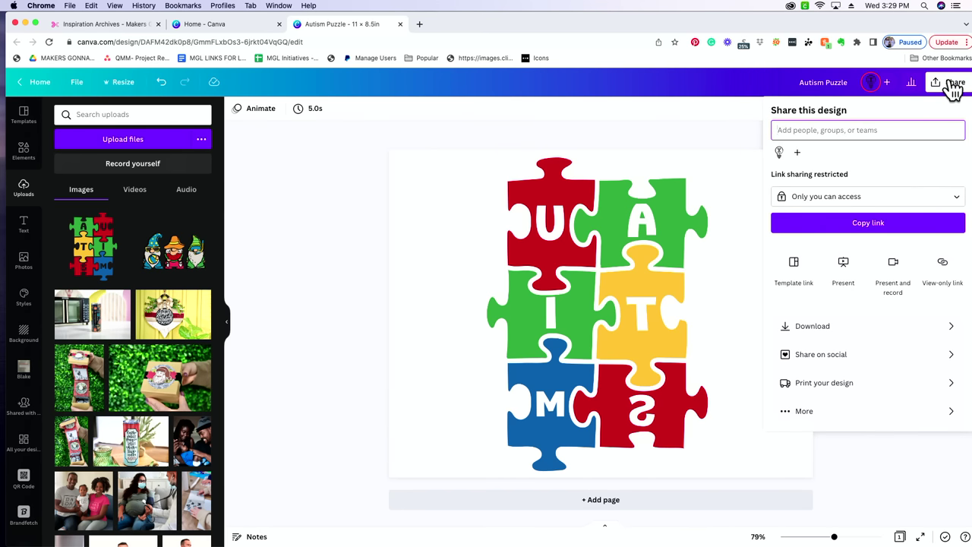
{"action": "left_click", "coordinate": [905, 325]}
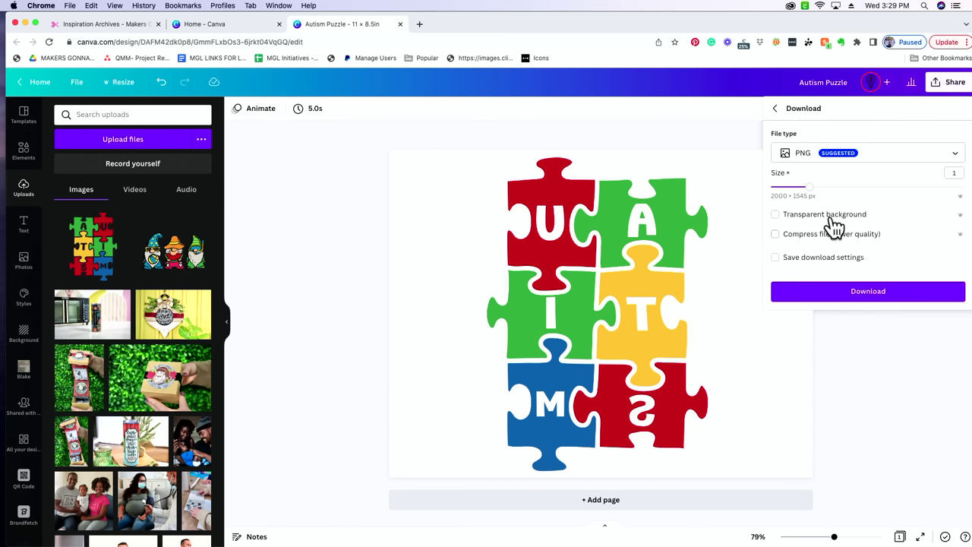
{"action": "left_click", "coordinate": [854, 296]}
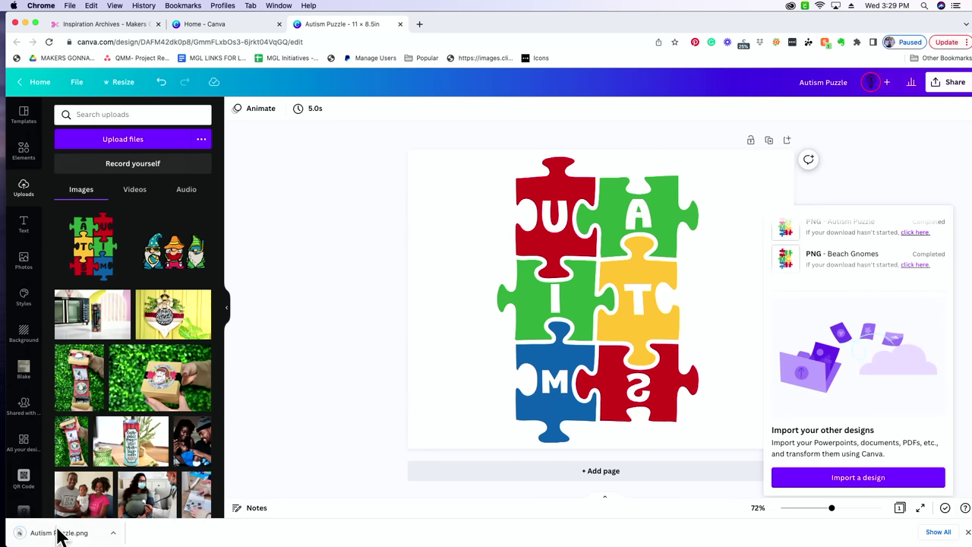
Open the downloaded Autism Puzzle.png in Preview and send it to print
{"action": "left_click", "coordinate": [61, 534]}
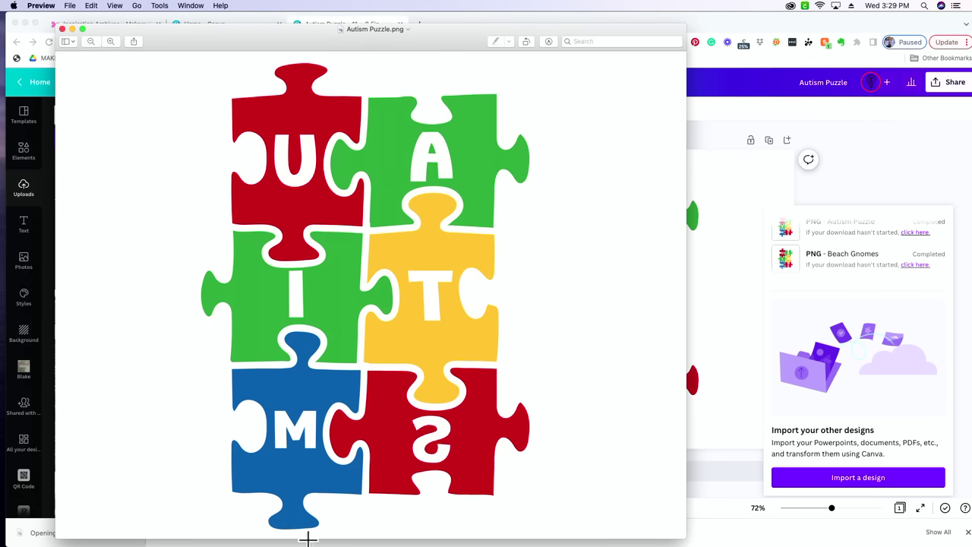
{"action": "left_click", "coordinate": [70, 5]}
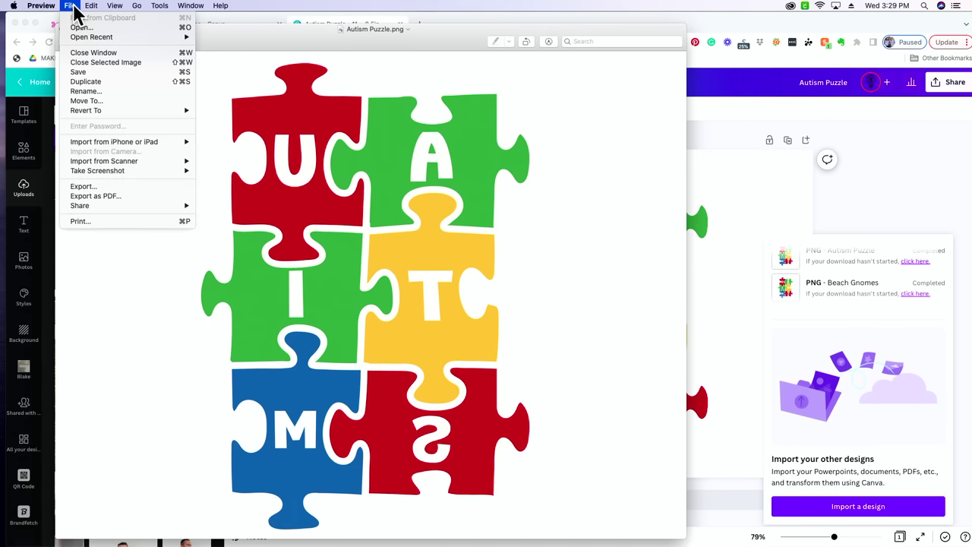
{"action": "left_click", "coordinate": [95, 220]}
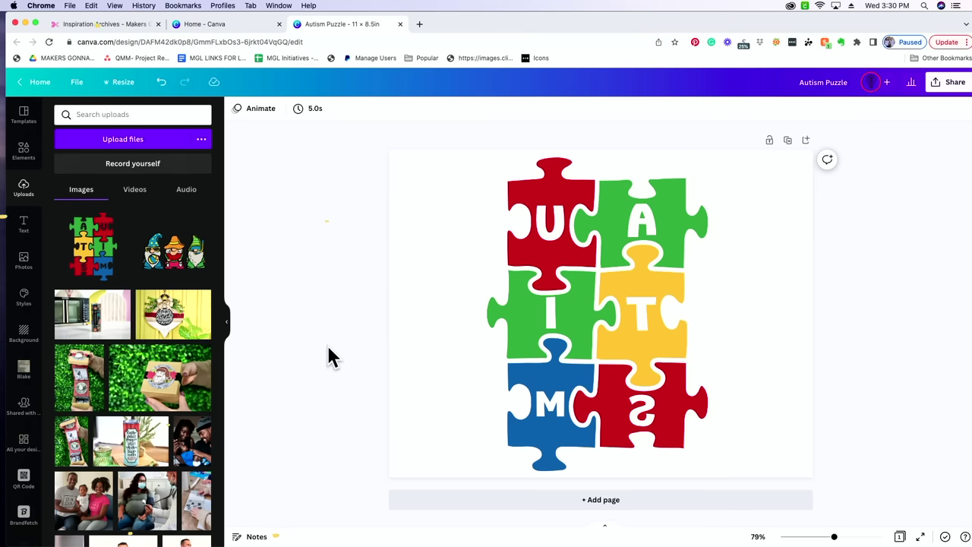
Return to the Makers Gonna Learn cut files and download the Christmas Tree Card with the decorated tree from the Holidays category
{"action": "mouse_move", "coordinate": [389, 543]}
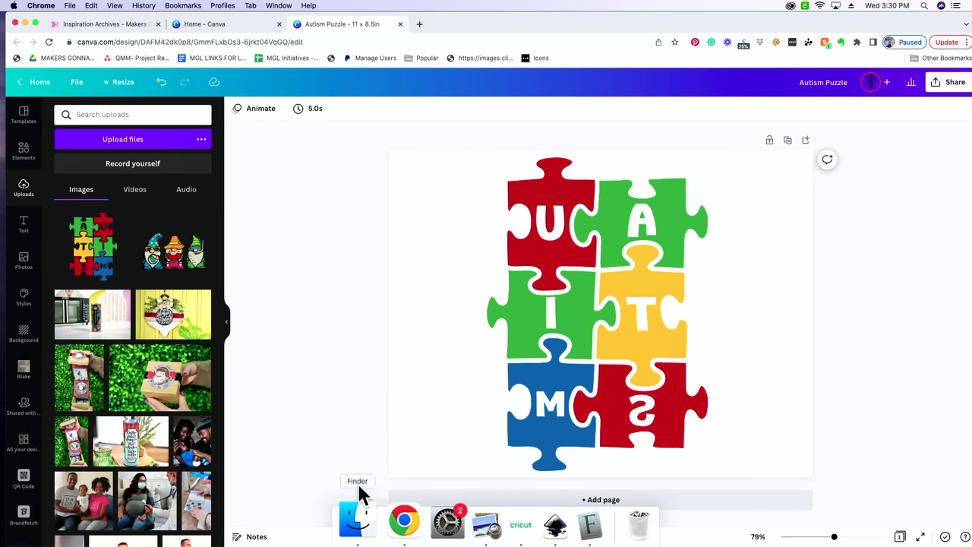
{"action": "left_click", "coordinate": [87, 25]}
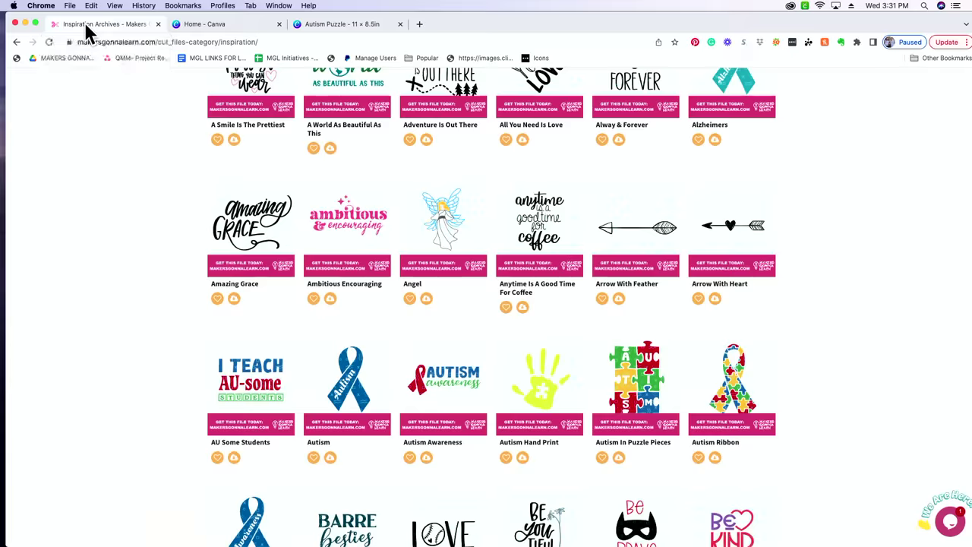
{"action": "scroll", "coordinate": [326, 380], "scroll_direction": "down", "scroll_amount": 5}
{"action": "scroll", "coordinate": [328, 357], "scroll_direction": "down", "scroll_amount": 8}
{"action": "scroll", "coordinate": [328, 380], "scroll_direction": "up", "scroll_amount": 15}
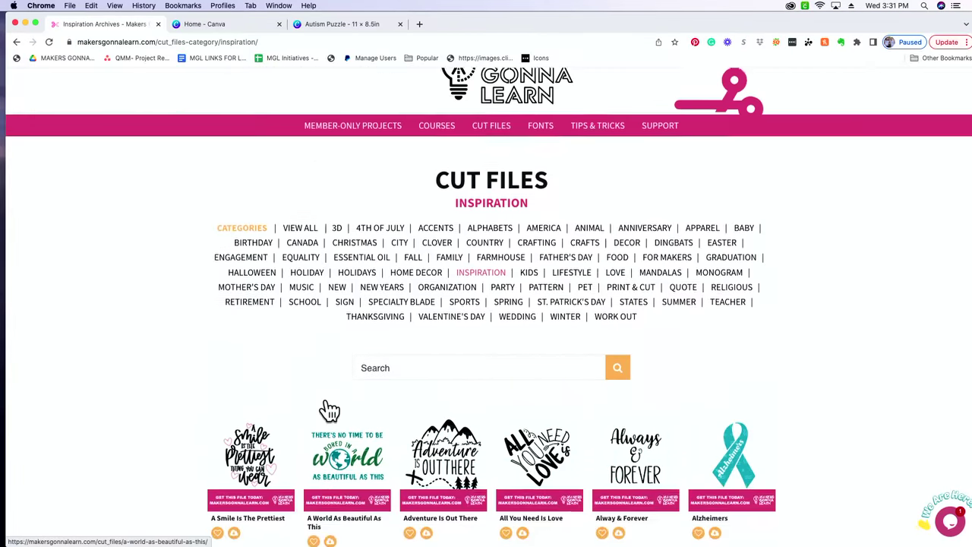
{"action": "scroll", "coordinate": [329, 410], "scroll_direction": "up", "scroll_amount": 2}
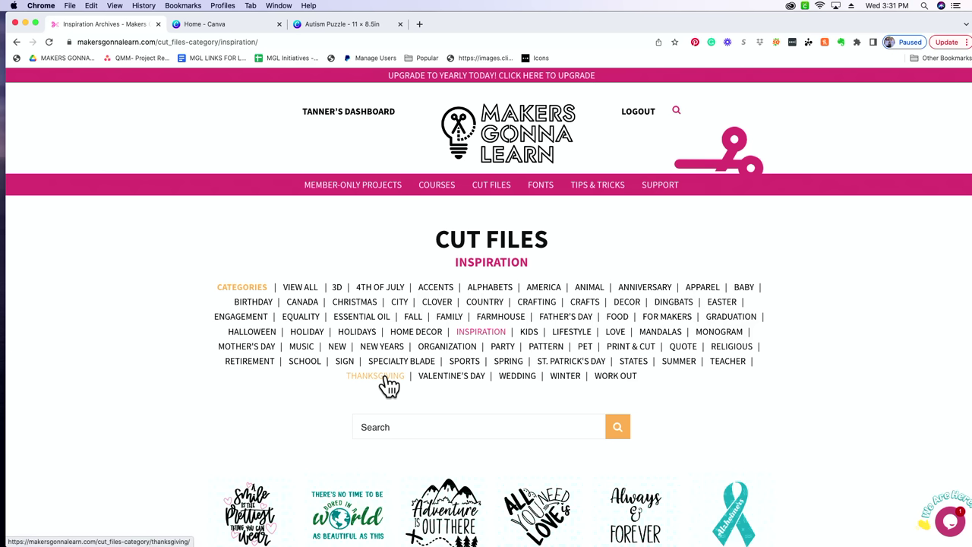
{"action": "left_click", "coordinate": [366, 331]}
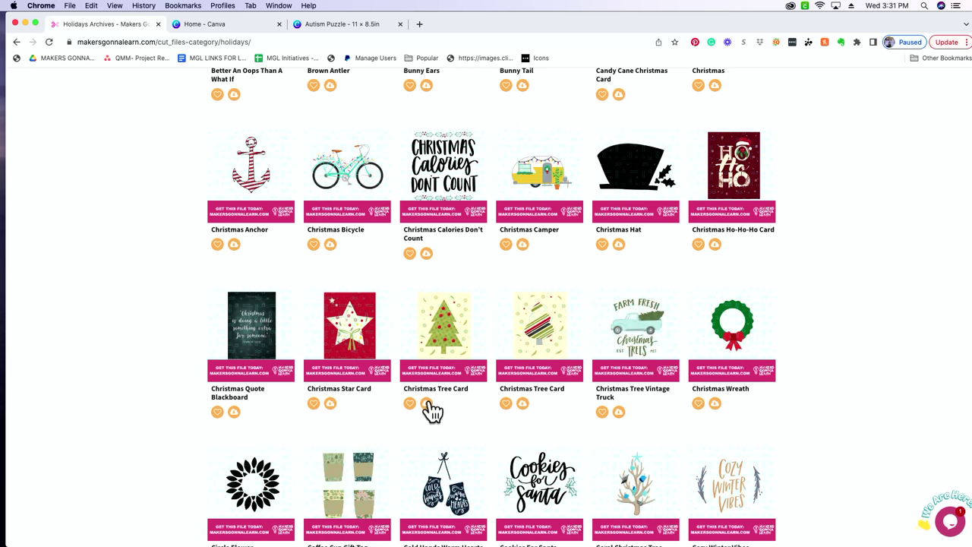
{"action": "left_click", "coordinate": [427, 404]}
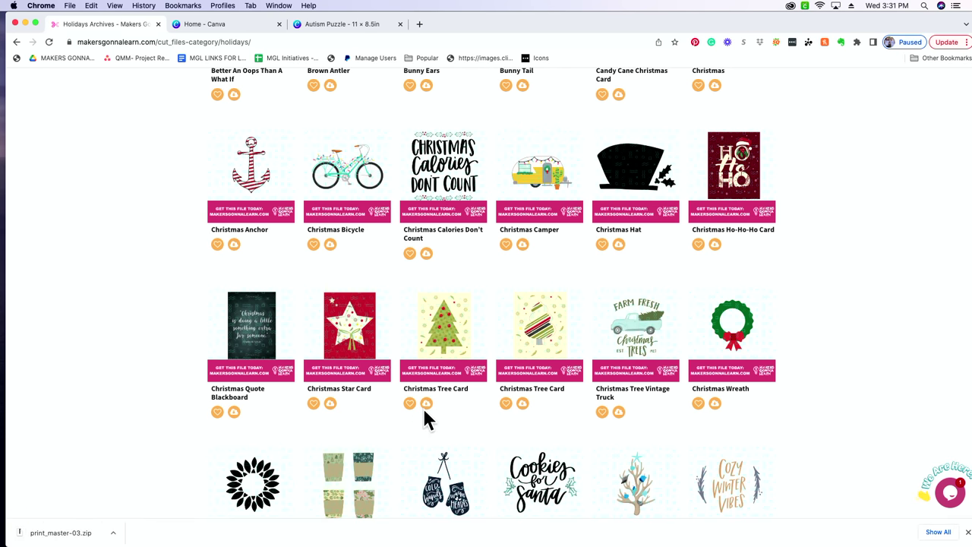
Extract the downloaded print_master-03.zip and open the resulting print_master-03 folder in Finder
{"action": "left_click", "coordinate": [76, 533]}
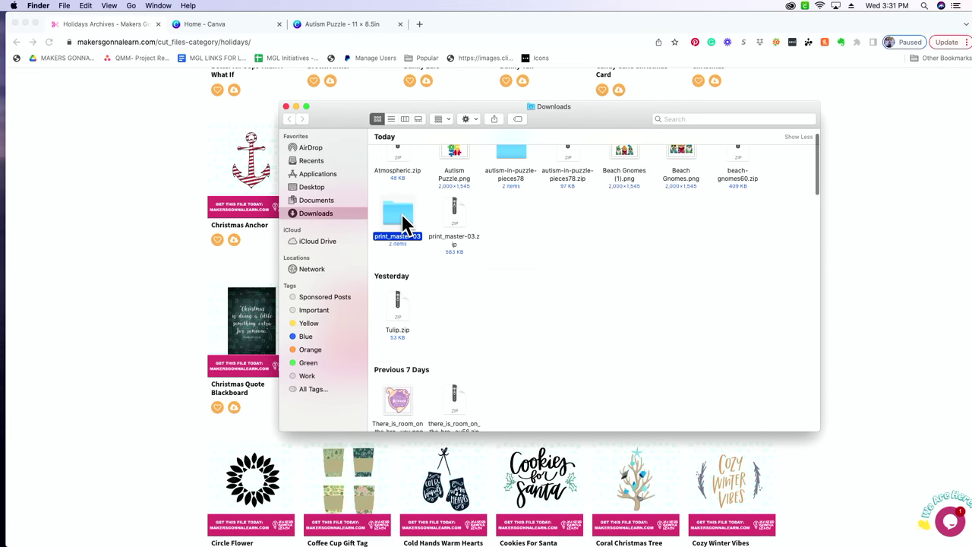
{"action": "double_click", "coordinate": [401, 217]}
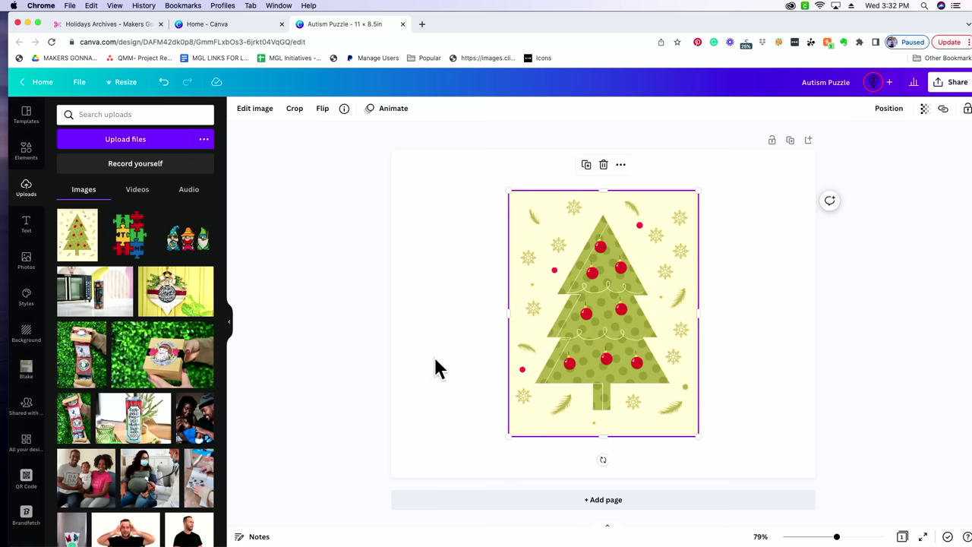
Enlarge the Christmas tree card image on the Canva page to nearly the full page height and centre it
{"action": "left_click_drag", "start_coordinate": [698, 191], "coordinate": [716, 176]}
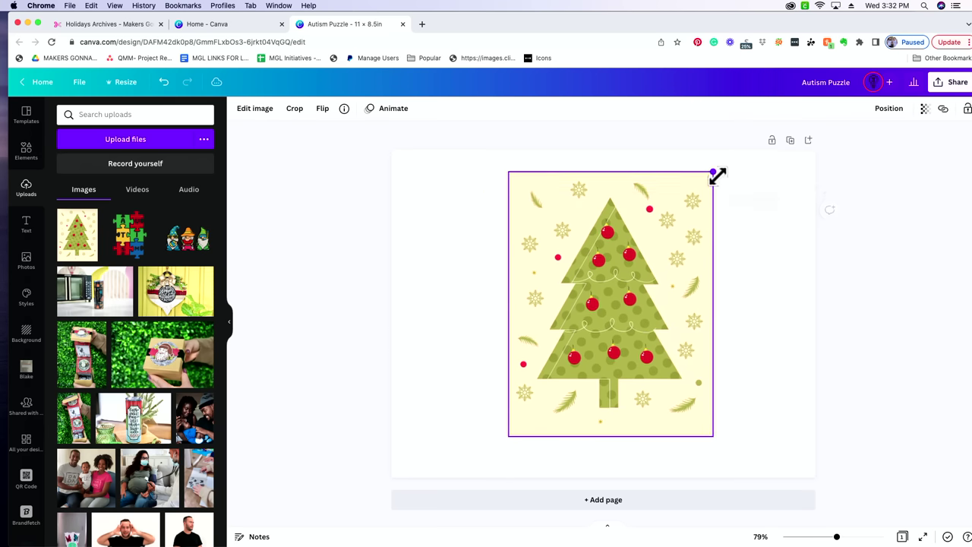
{"action": "left_click_drag", "start_coordinate": [506, 434], "coordinate": [476, 472]}
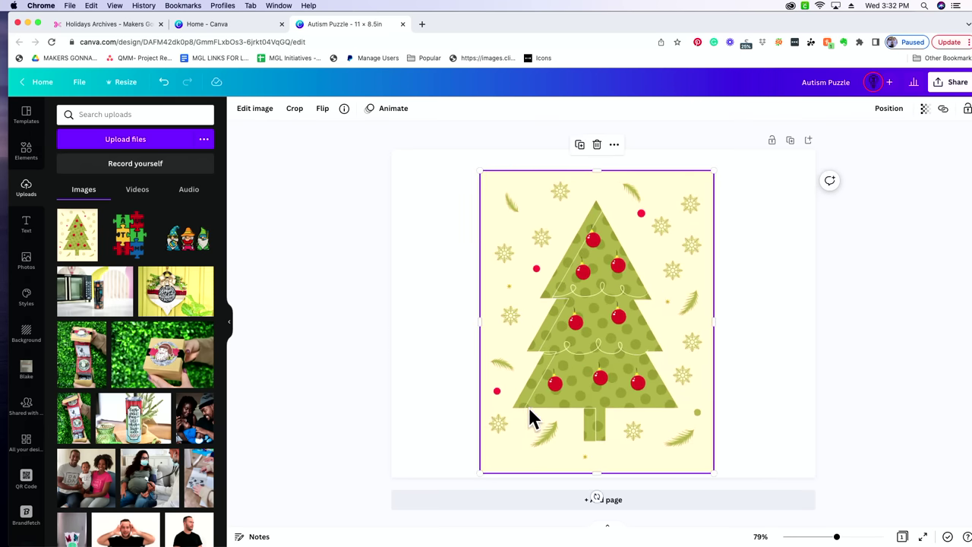
{"action": "left_click_drag", "start_coordinate": [529, 416], "coordinate": [536, 407]}
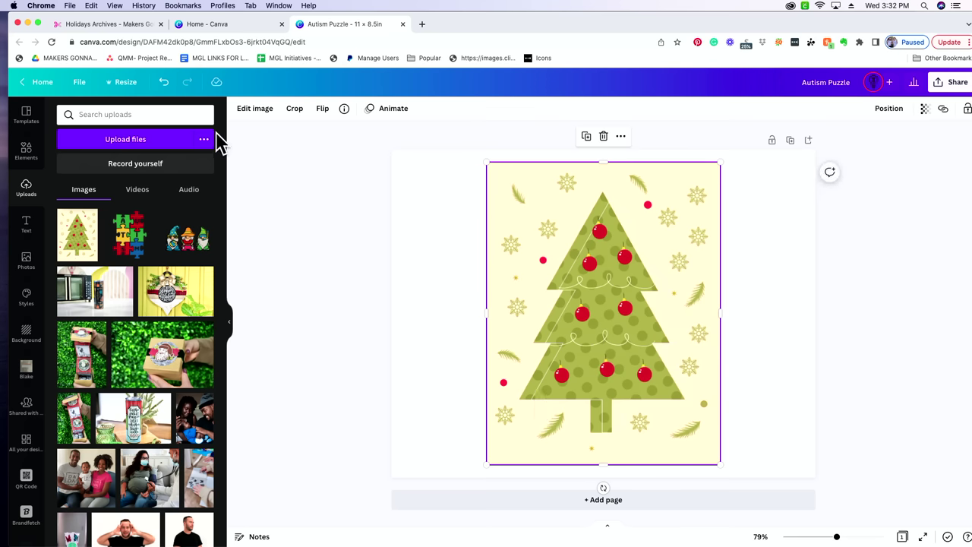
Apply Background Remover to the tree card and erase the snowflakes, sprigs and dots around the tree at brush size 72
{"action": "left_click", "coordinate": [247, 114]}
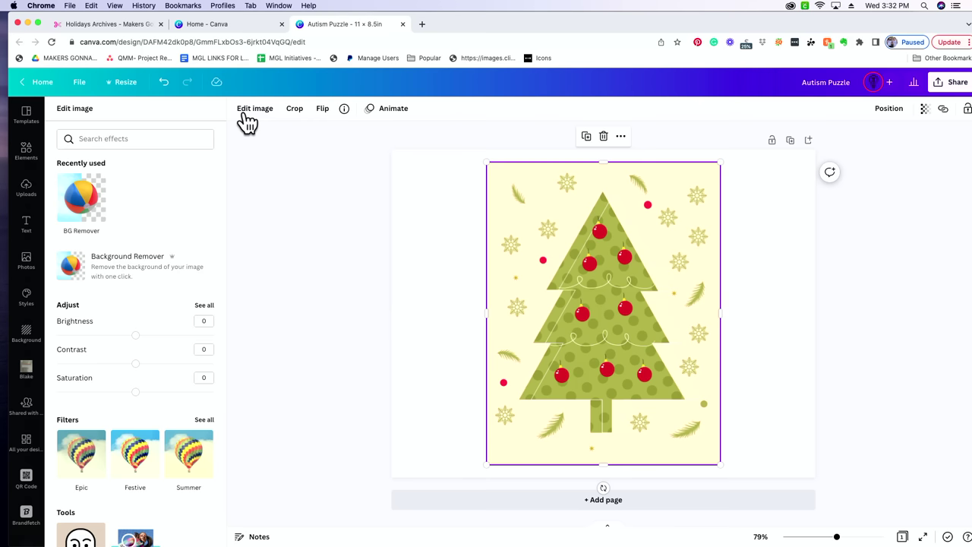
{"action": "left_click", "coordinate": [100, 209]}
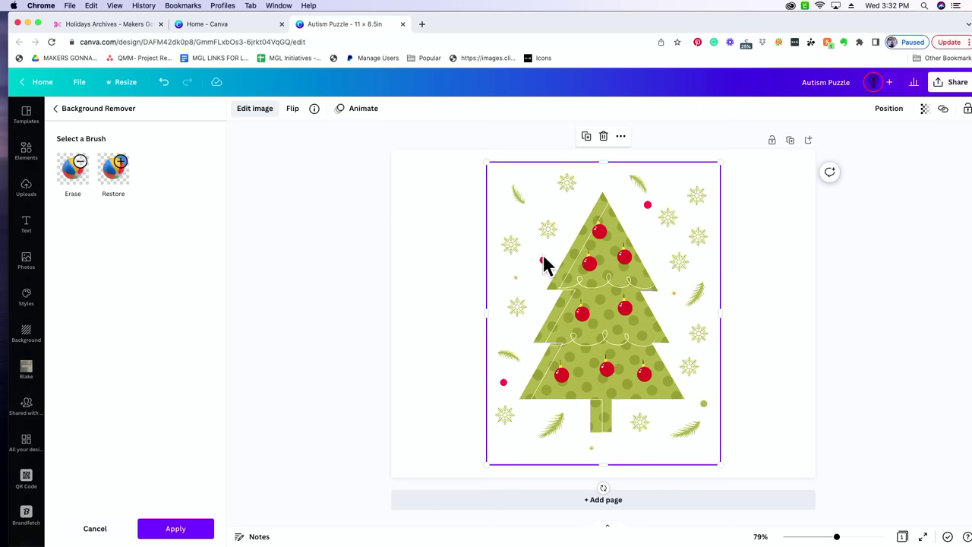
{"action": "left_click", "coordinate": [84, 169]}
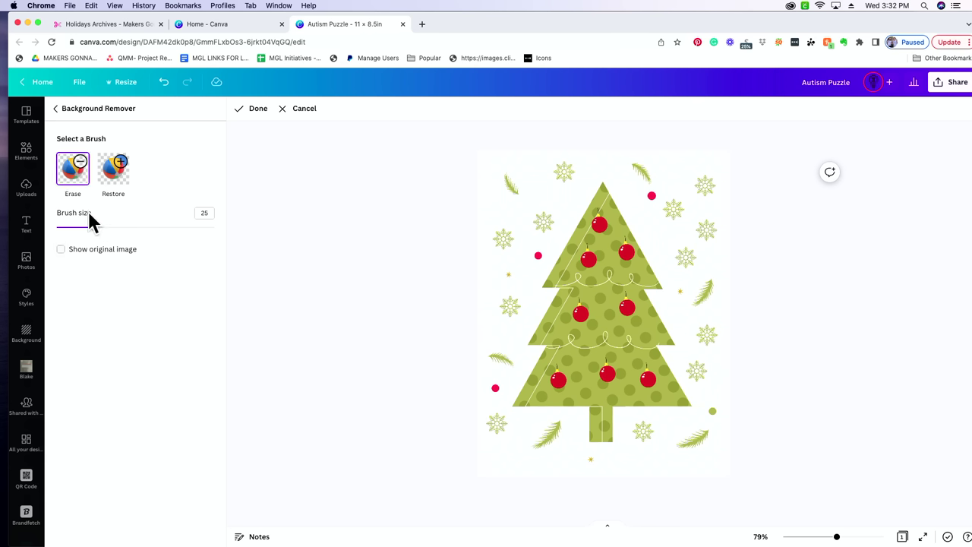
{"action": "left_click_drag", "start_coordinate": [95, 228], "coordinate": [170, 227]}
{"action": "mouse_move", "coordinate": [503, 239]}
{"action": "left_mouse_down"}
{"action": "mouse_move", "coordinate": [530, 225]}
{"action": "mouse_move", "coordinate": [562, 183]}
{"action": "mouse_move", "coordinate": [520, 177]}
{"action": "left_mouse_up"}
{"action": "mouse_move", "coordinate": [531, 258]}
{"action": "left_mouse_down"}
{"action": "mouse_move", "coordinate": [509, 298]}
{"action": "mouse_move", "coordinate": [494, 380]}
{"action": "mouse_move", "coordinate": [474, 359]}
{"action": "mouse_move", "coordinate": [489, 424]}
{"action": "mouse_move", "coordinate": [534, 442]}
{"action": "mouse_move", "coordinate": [555, 432]}
{"action": "mouse_move", "coordinate": [554, 466]}
{"action": "mouse_move", "coordinate": [573, 474]}
{"action": "mouse_move", "coordinate": [649, 468]}
{"action": "mouse_move", "coordinate": [645, 435]}
{"action": "mouse_move", "coordinate": [700, 448]}
{"action": "mouse_move", "coordinate": [724, 430]}
{"action": "mouse_move", "coordinate": [720, 385]}
{"action": "mouse_move", "coordinate": [701, 367]}
{"action": "mouse_move", "coordinate": [717, 337]}
{"action": "mouse_move", "coordinate": [706, 295]}
{"action": "mouse_move", "coordinate": [690, 296]}
{"action": "mouse_move", "coordinate": [694, 248]}
{"action": "mouse_move", "coordinate": [684, 243]}
{"action": "mouse_move", "coordinate": [699, 241]}
{"action": "mouse_move", "coordinate": [704, 189]}
{"action": "mouse_move", "coordinate": [679, 207]}
{"action": "mouse_move", "coordinate": [642, 177]}
{"action": "left_mouse_up"}
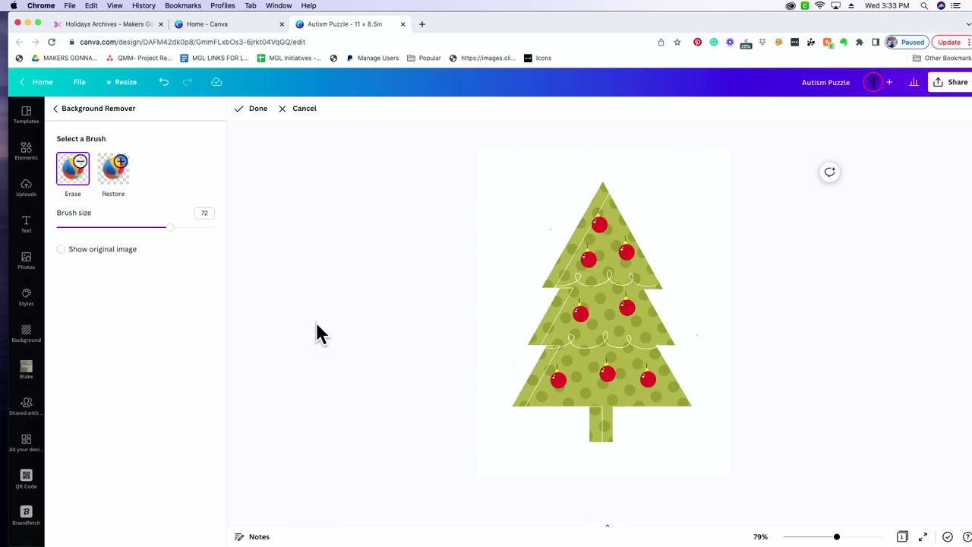
Show the original image briefly for comparison, hide it again and finish the erasing
{"action": "left_click", "coordinate": [60, 251]}
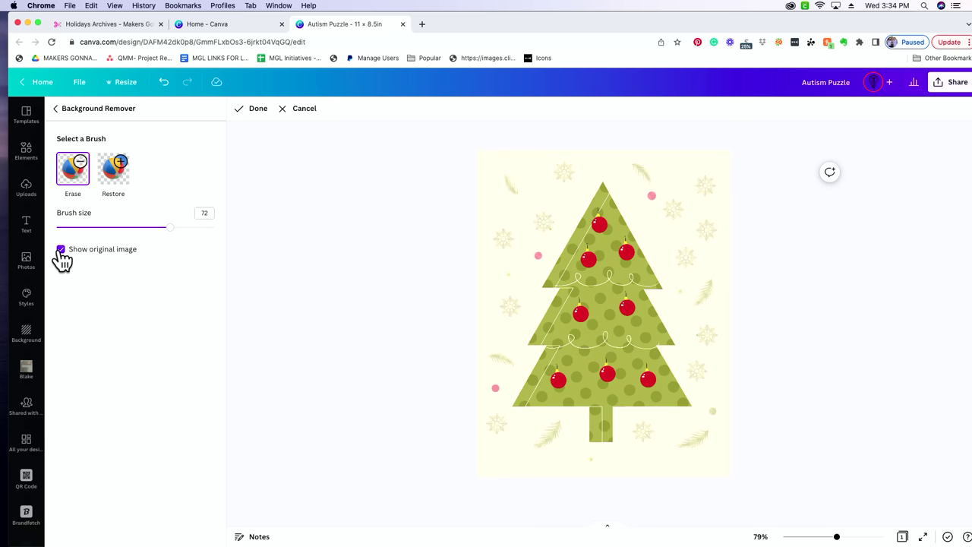
{"action": "left_click", "coordinate": [61, 251]}
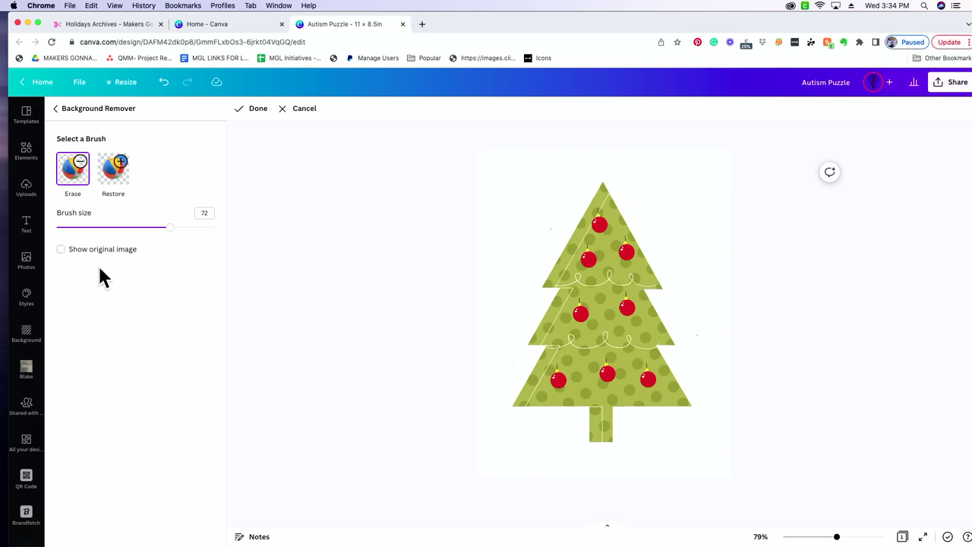
{"action": "left_click", "coordinate": [256, 111]}
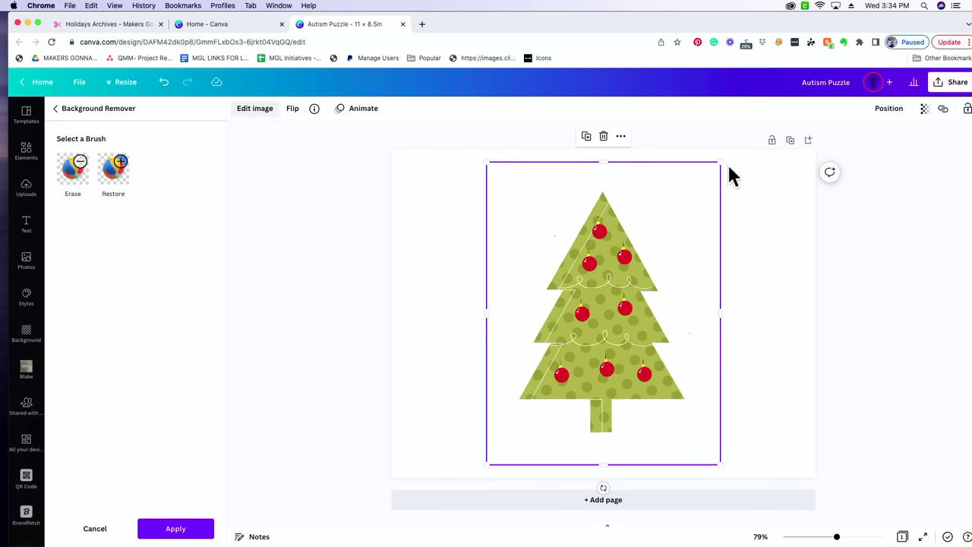
Scale the cut-out tree down slightly and reposition it near the middle of the page
{"action": "left_click_drag", "start_coordinate": [722, 163], "coordinate": [697, 192]}
{"action": "left_click_drag", "start_coordinate": [571, 348], "coordinate": [587, 334]}
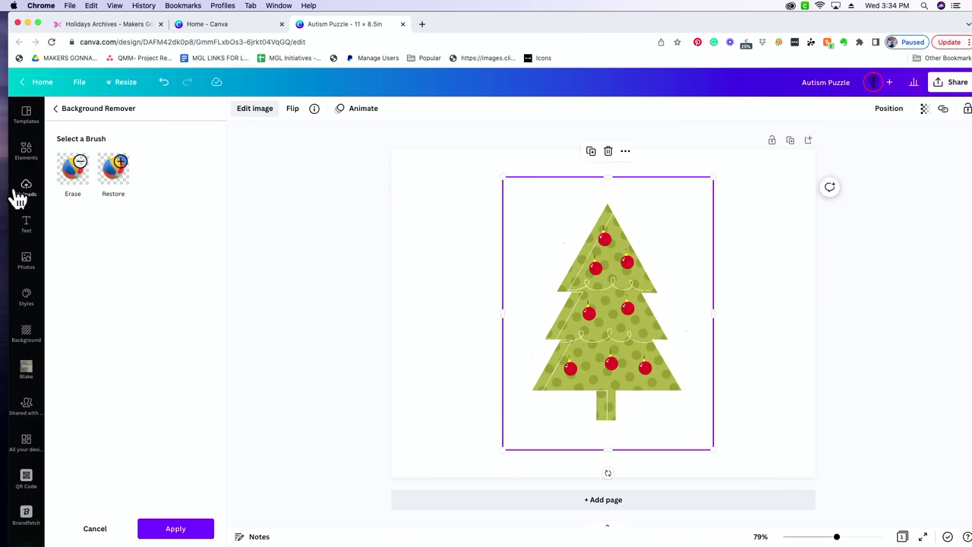